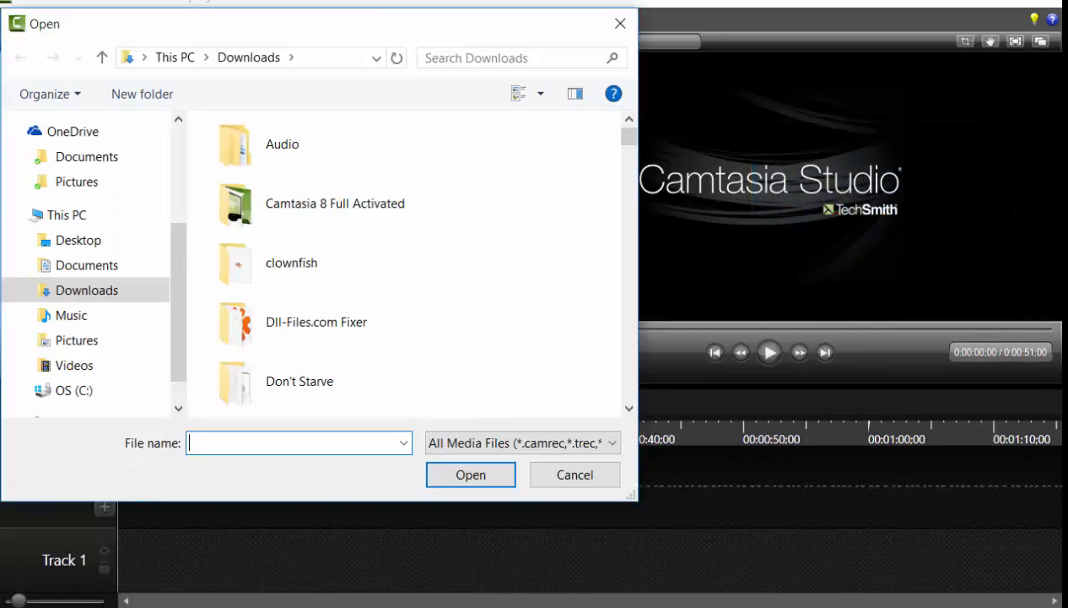
Search Downloads for "wildlife" and import the Windows 7 [ Sample Video] Wildlife [HD] video
click(511, 58)
text(w)
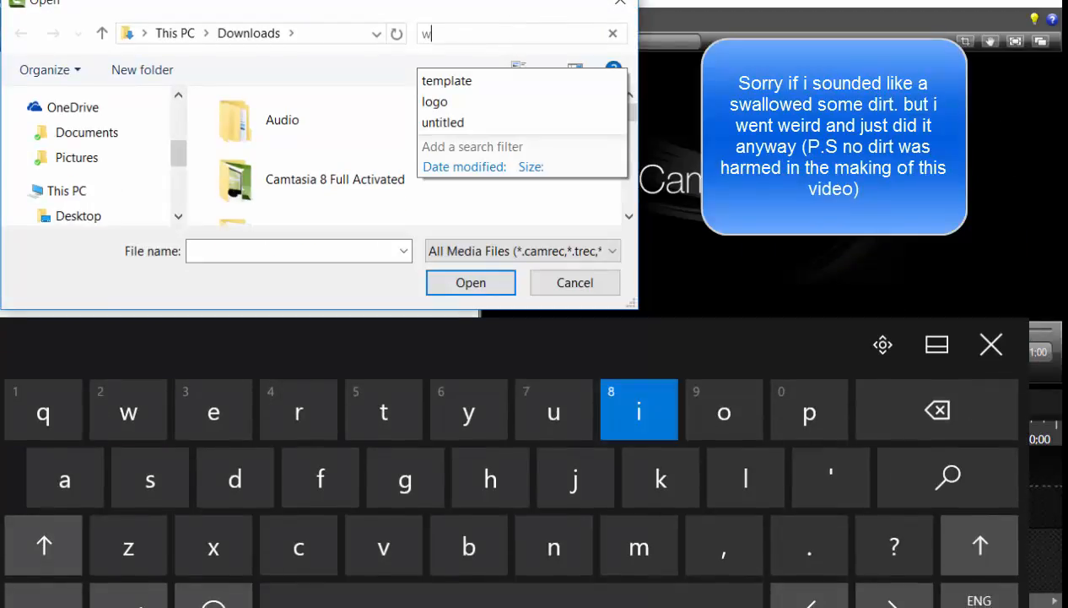
text(ildli)
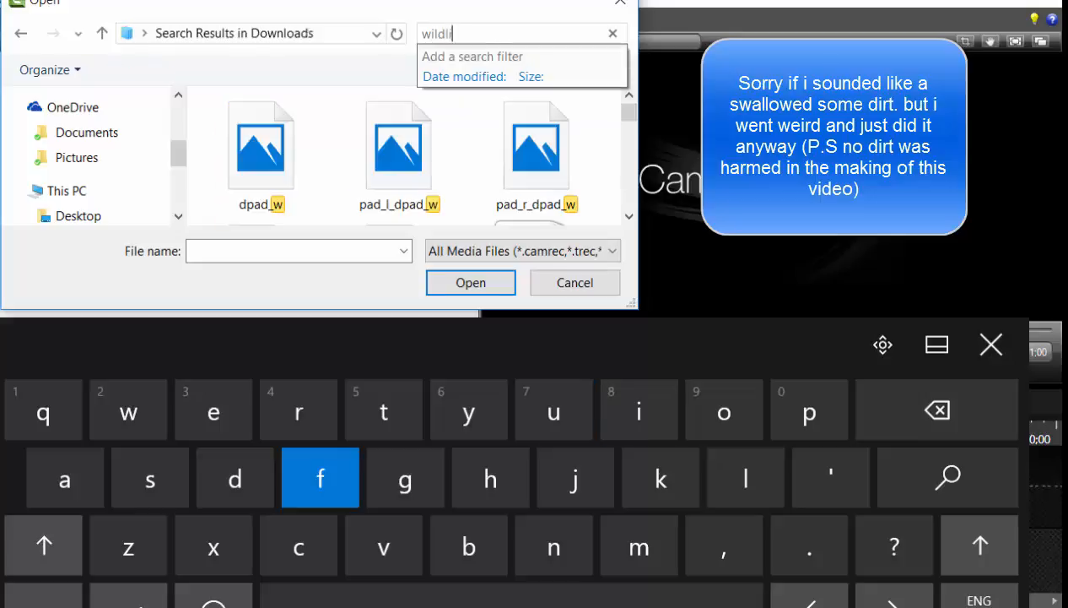
text(fe)
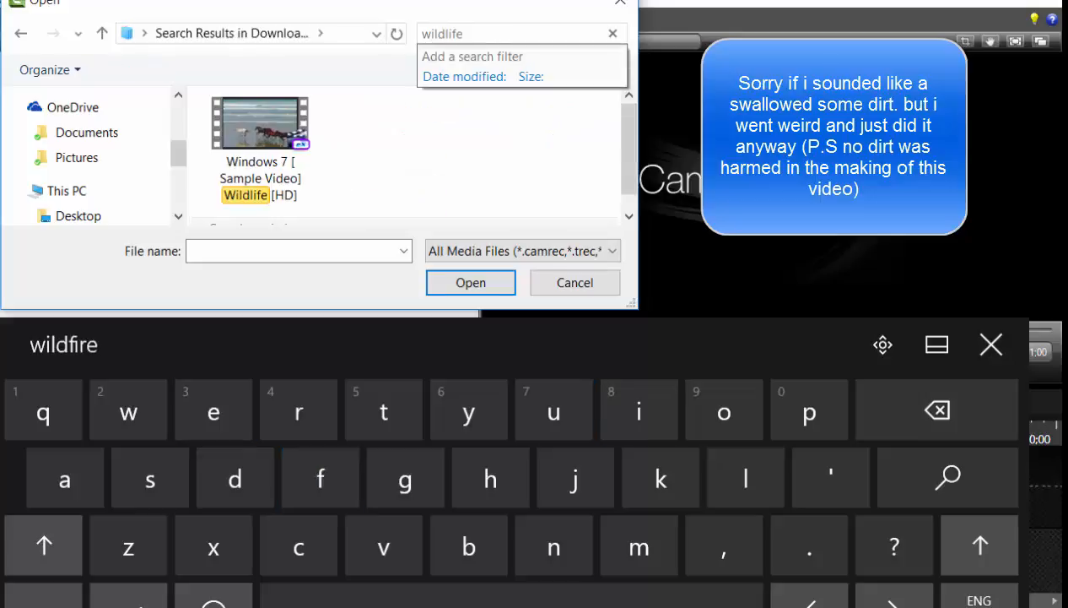
double_click(275, 145)
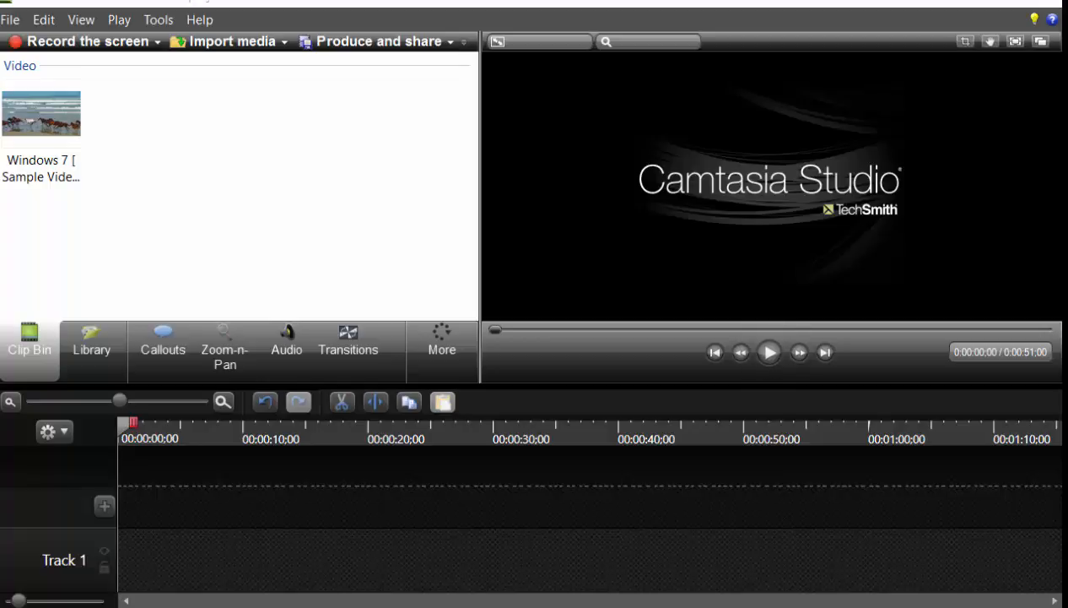
click(145, 576)
click(221, 564)
drag(266, 569, 415, 566)
drag(157, 575, 155, 574)
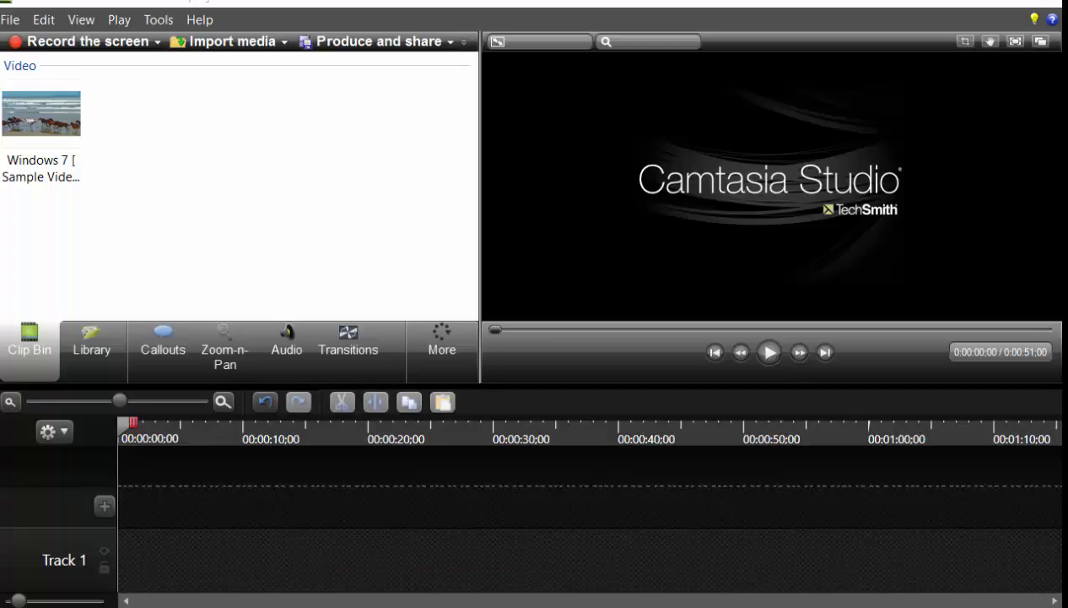
Place the imported Wildlife video at the very start of Track 1
click(36, 140)
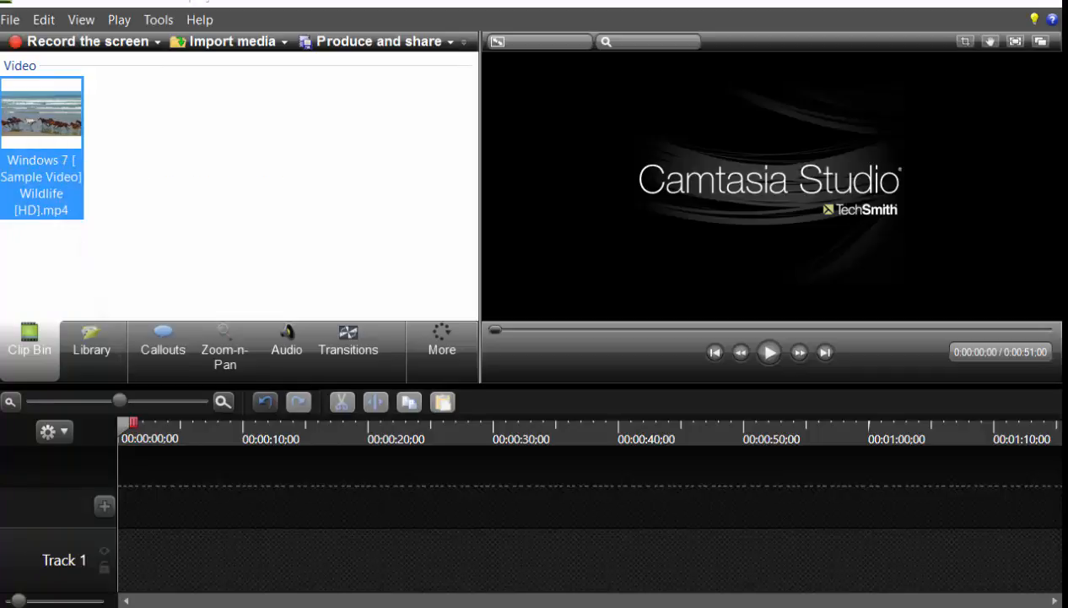
drag(37, 139, 124, 570)
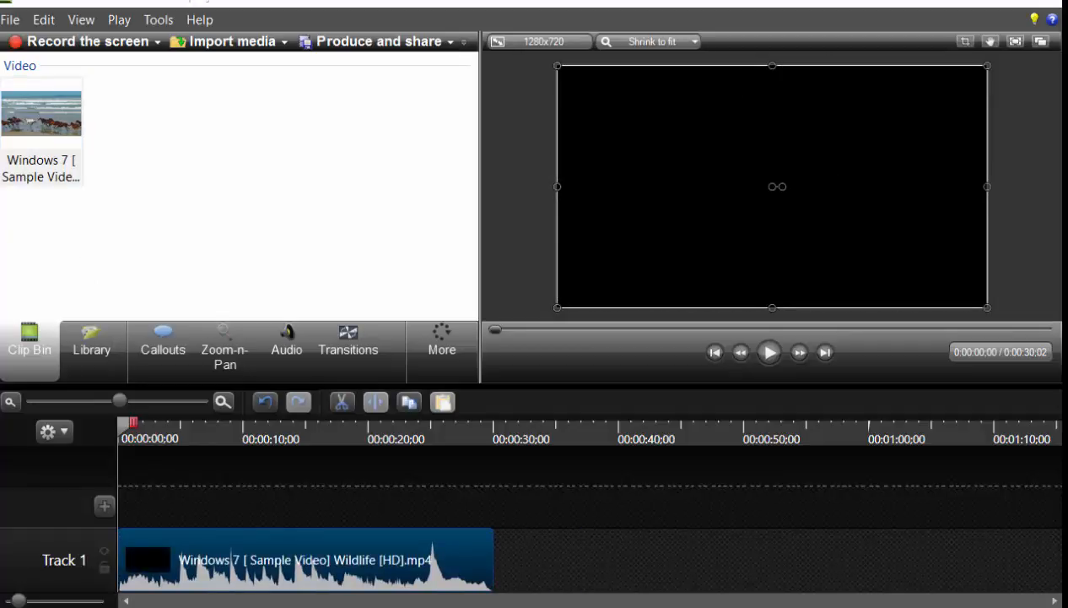
Preview the opening seconds of the Wildlife clip and shift it to start at about 9 seconds on Track 1
click(769, 352)
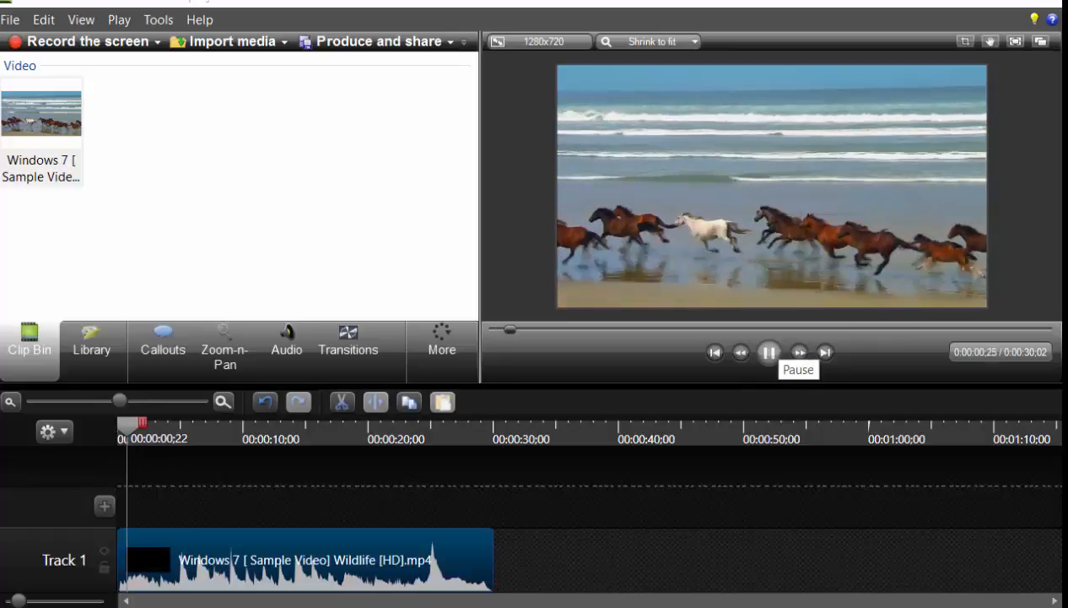
click(769, 353)
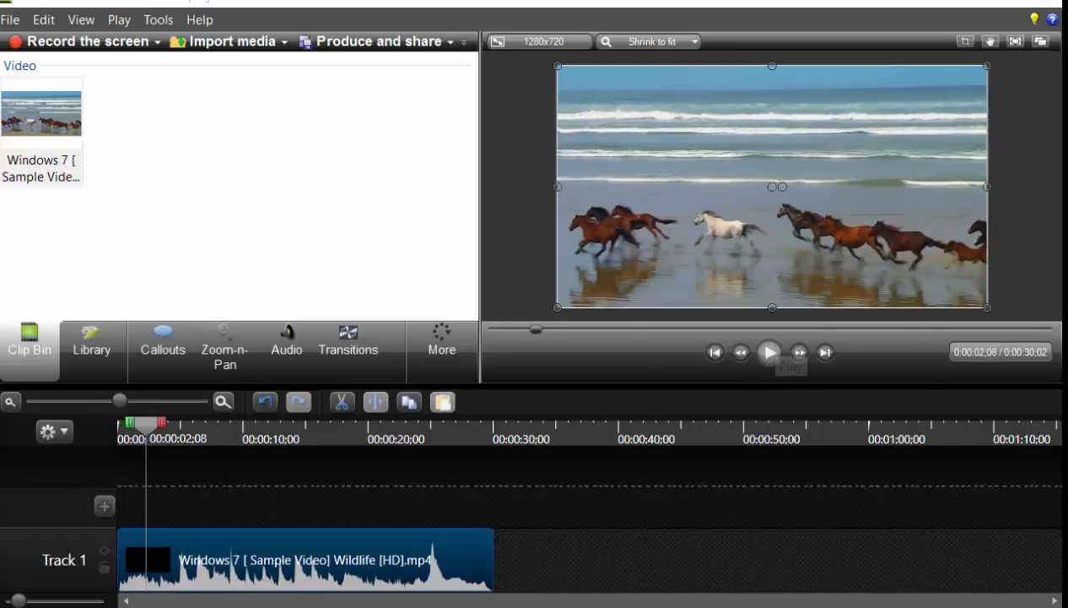
drag(146, 424, 60, 429)
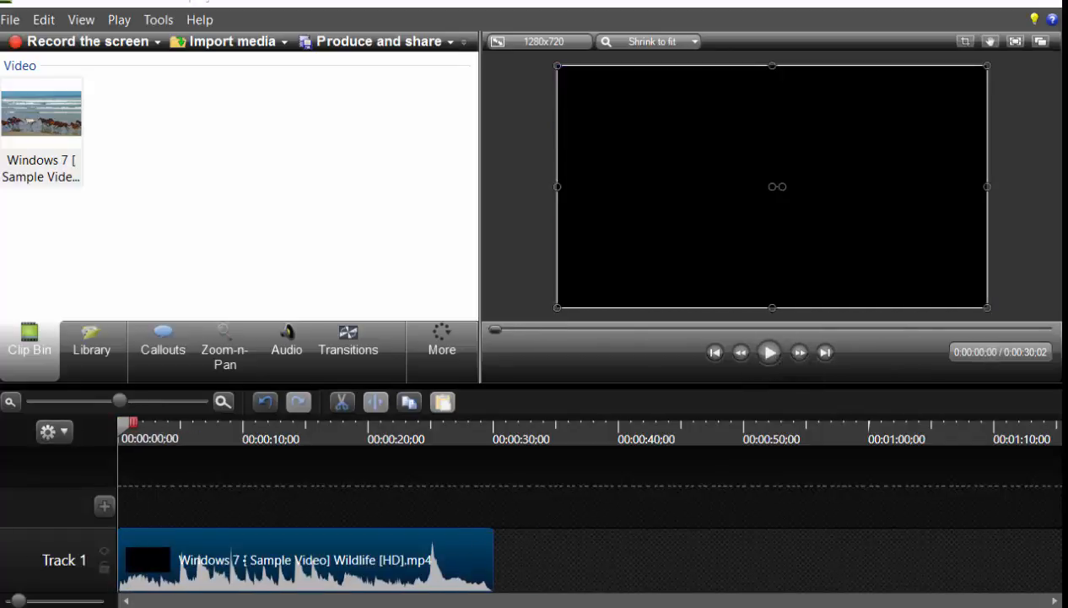
drag(182, 558, 298, 558)
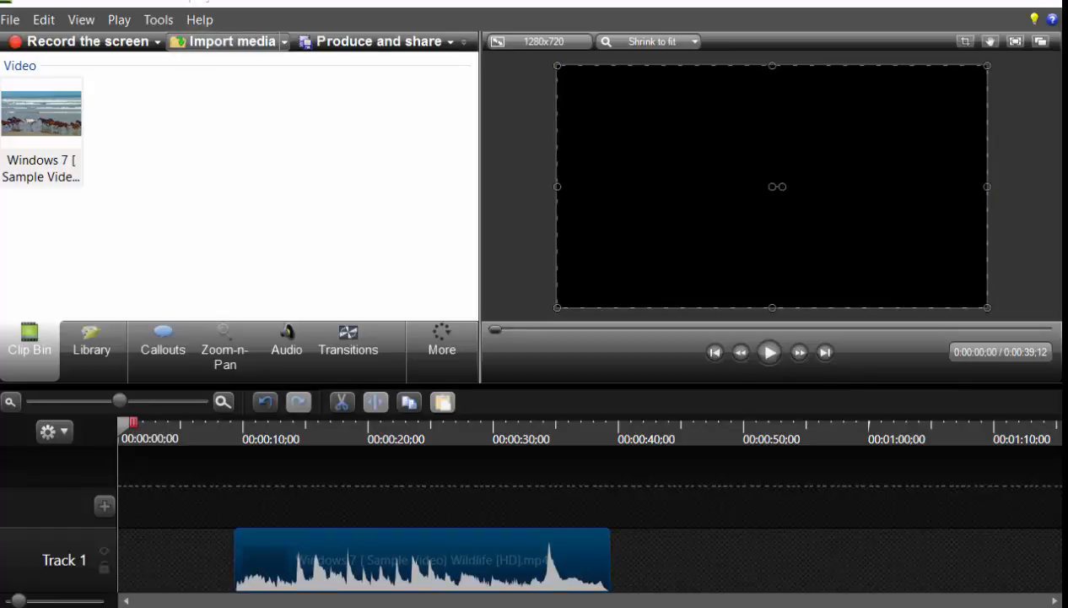
Search Downloads for "template" and import the TemplateByLe... intro video
click(223, 42)
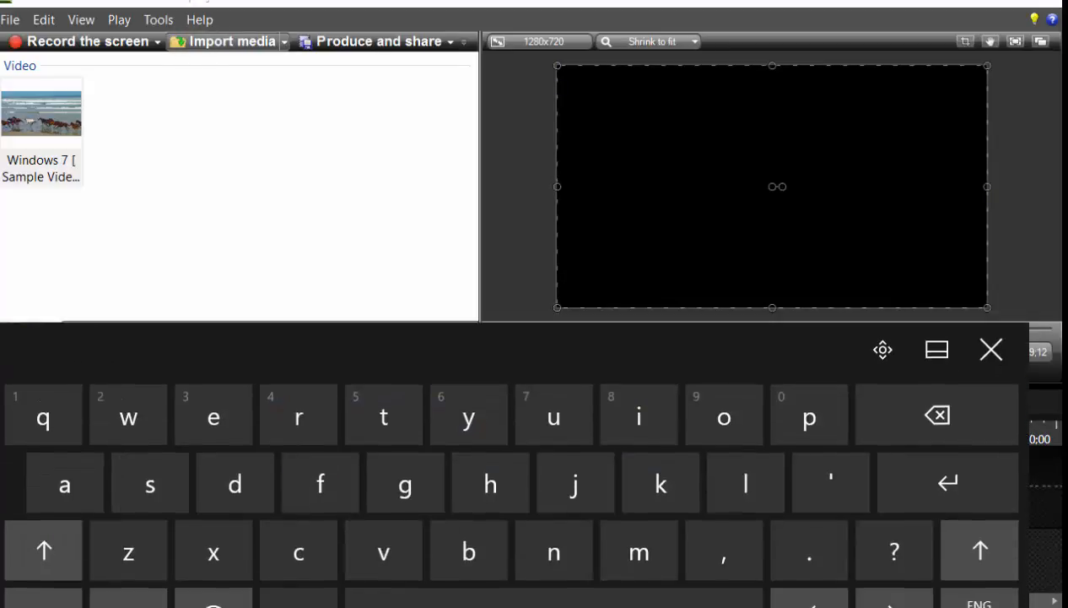
click(496, 58)
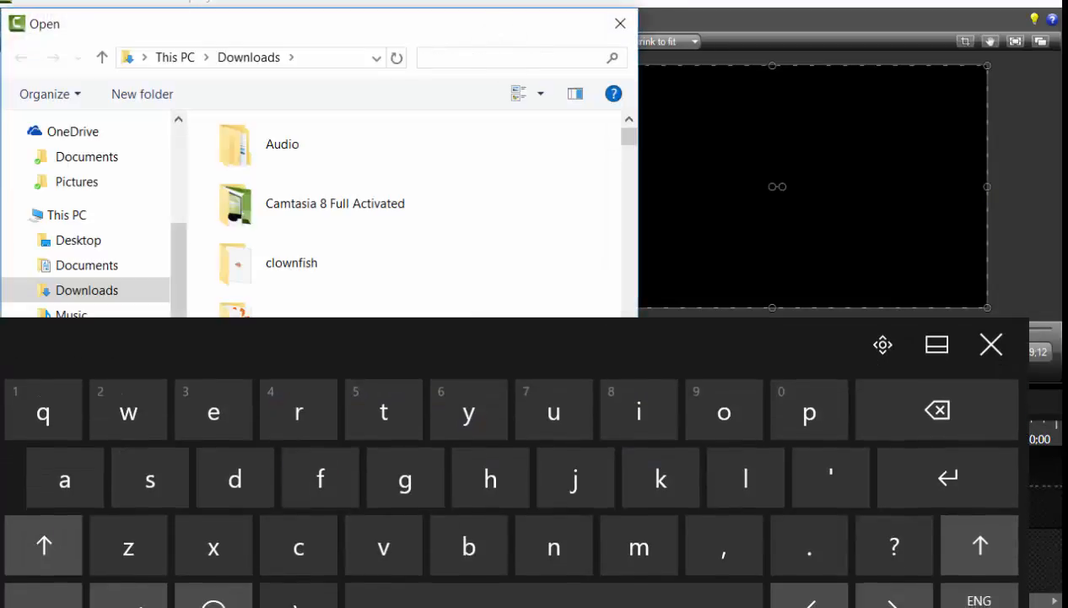
click(439, 57)
click(384, 410)
click(213, 410)
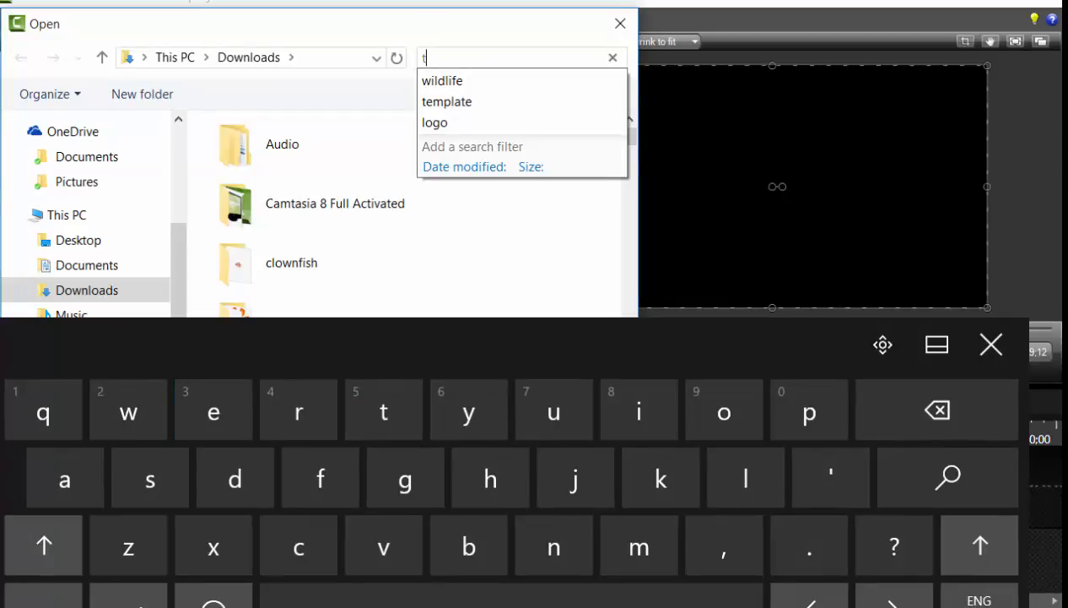
click(638, 547)
click(809, 410)
click(745, 479)
click(64, 478)
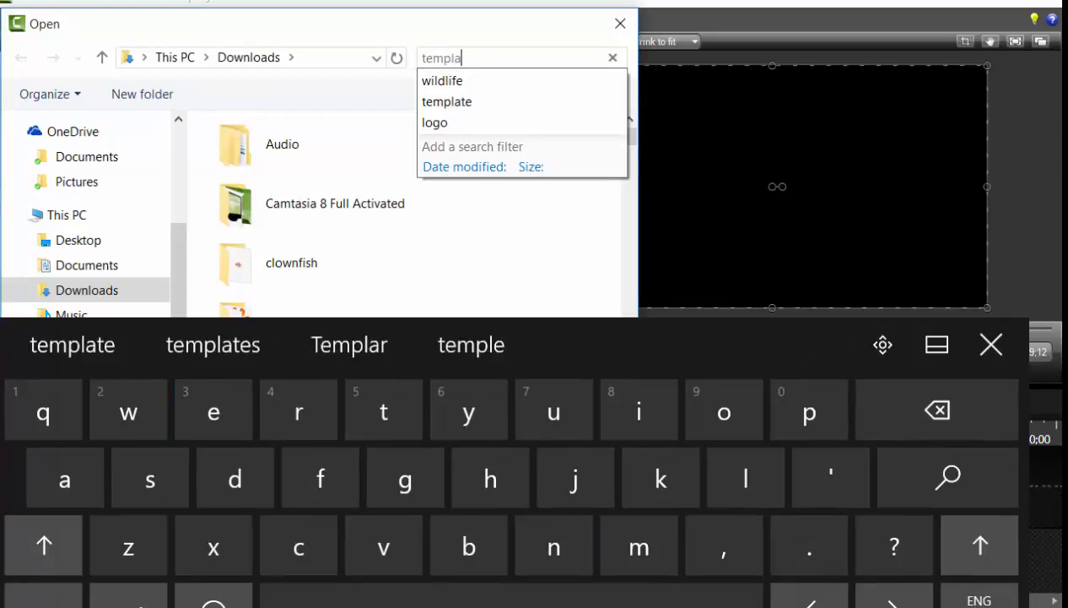
click(384, 410)
click(214, 410)
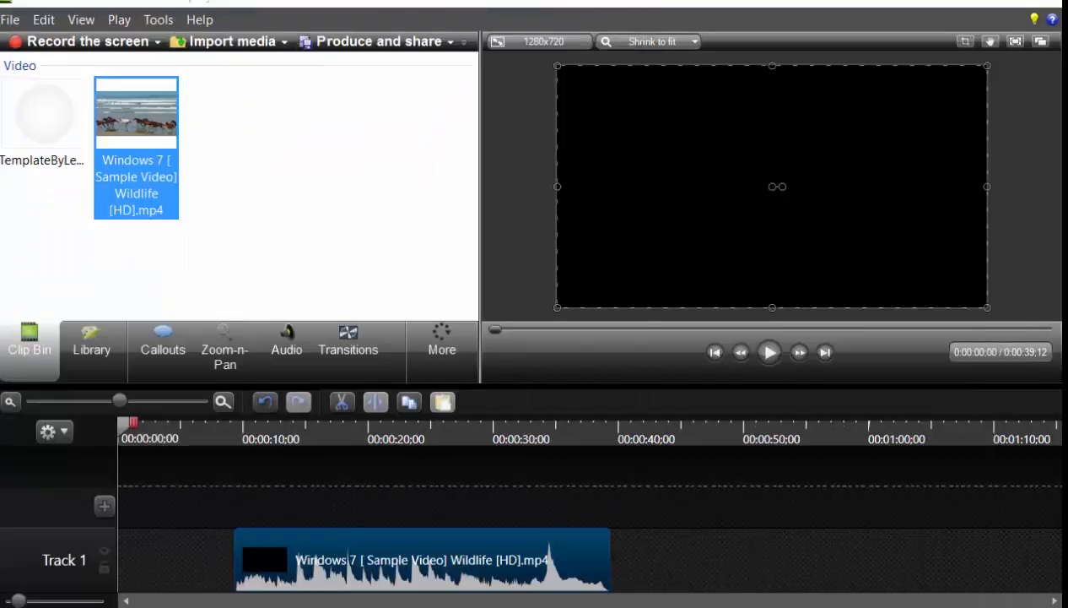
Place the TemplateByLe... intro at the start of Track 1, directly before the Wildlife clip
drag(42, 114, 125, 559)
drag(506, 559, 390, 559)
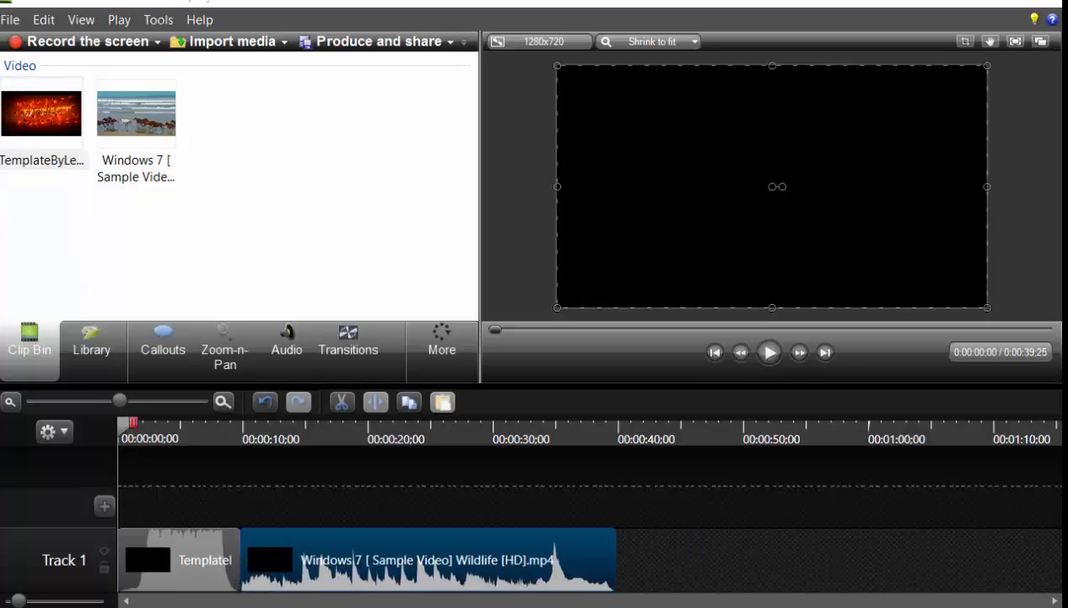
drag(326, 549, 288, 567)
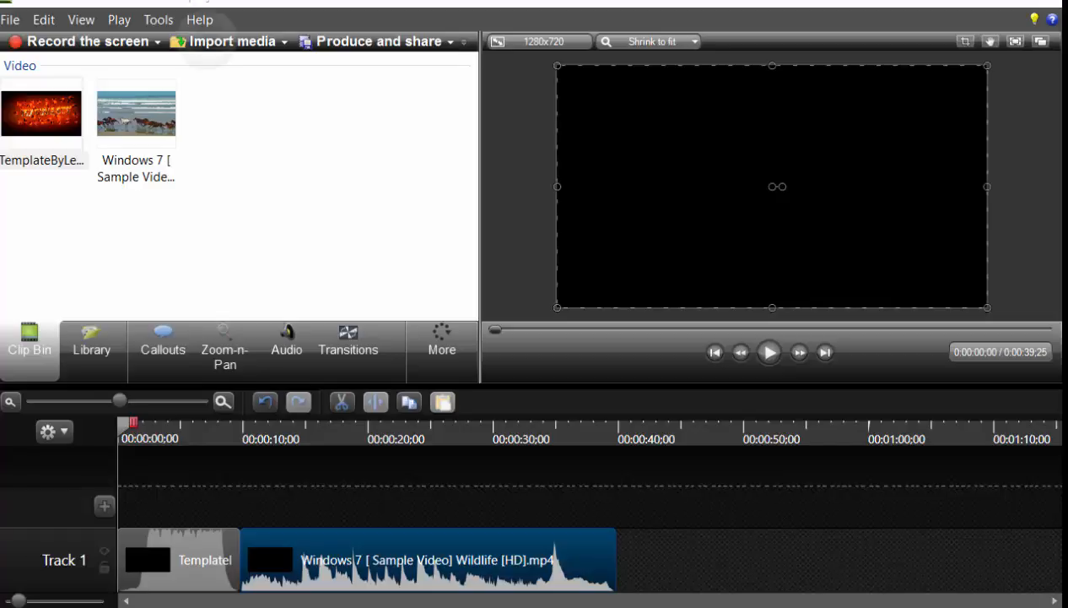
Import Subscribe (1).mp4 from Downloads and place it on Track 1 directly after the Wildlife clip
click(224, 41)
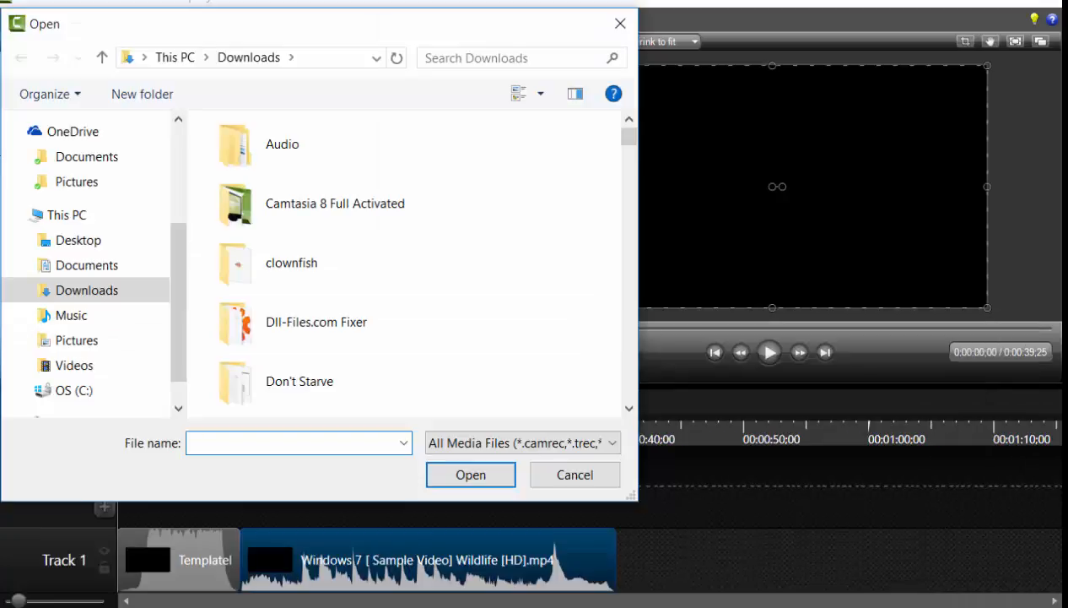
click(559, 52)
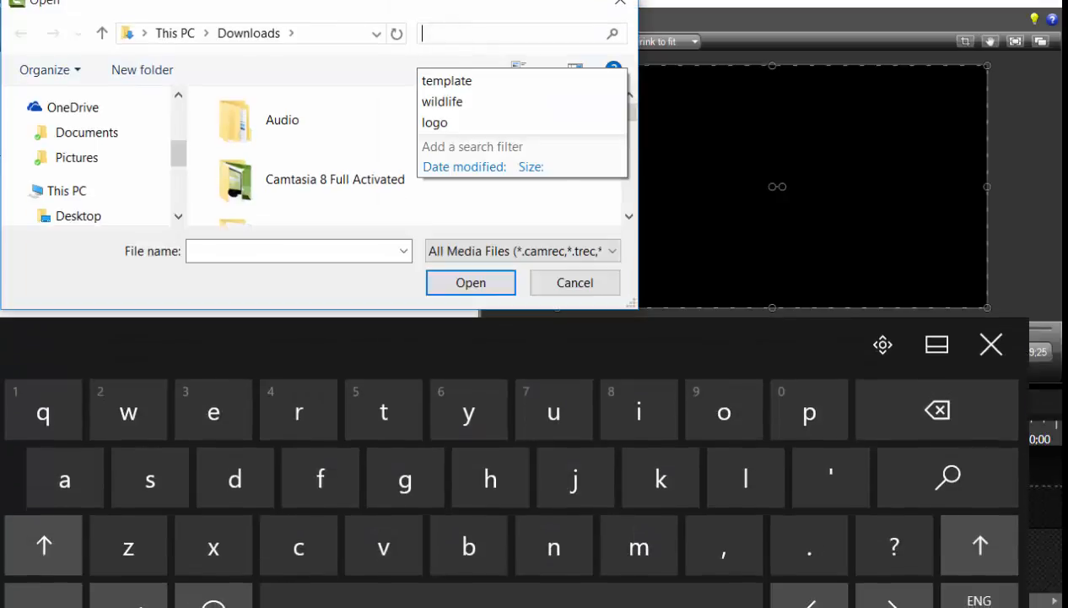
text(subscri)
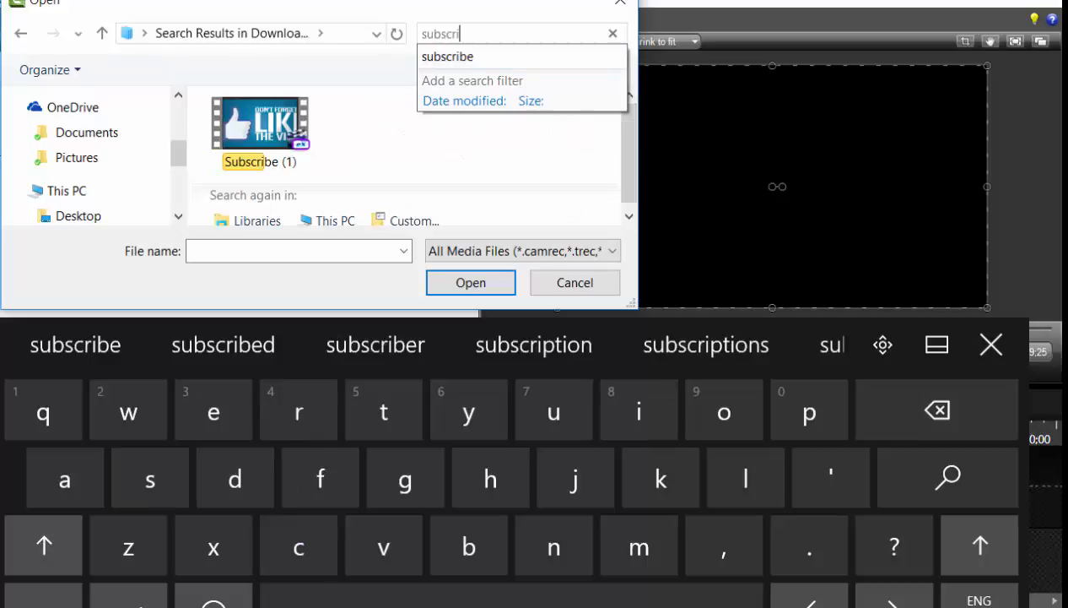
double_click(260, 126)
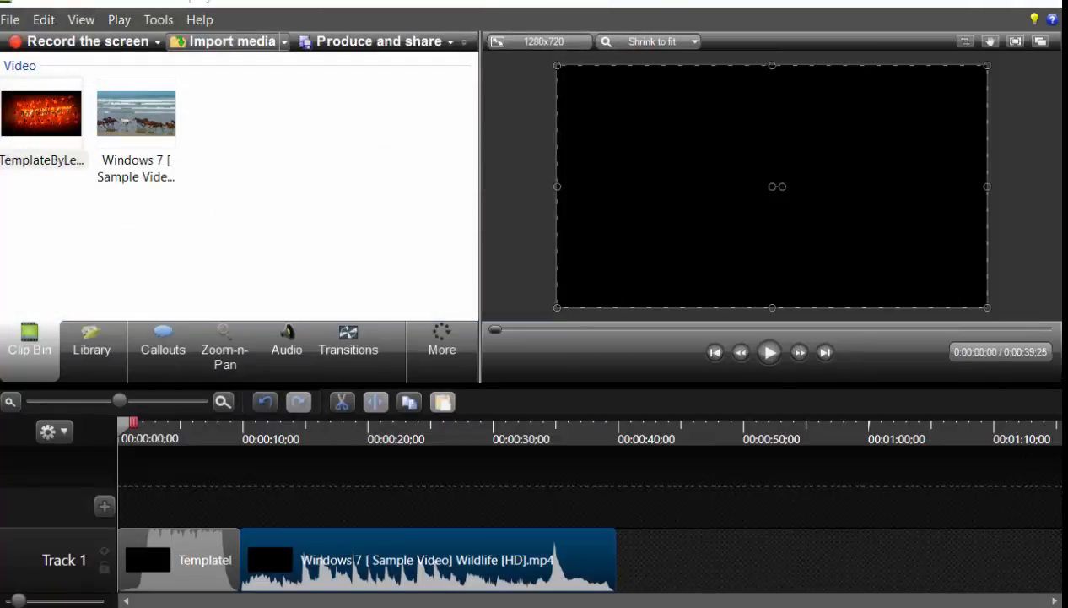
click(48, 108)
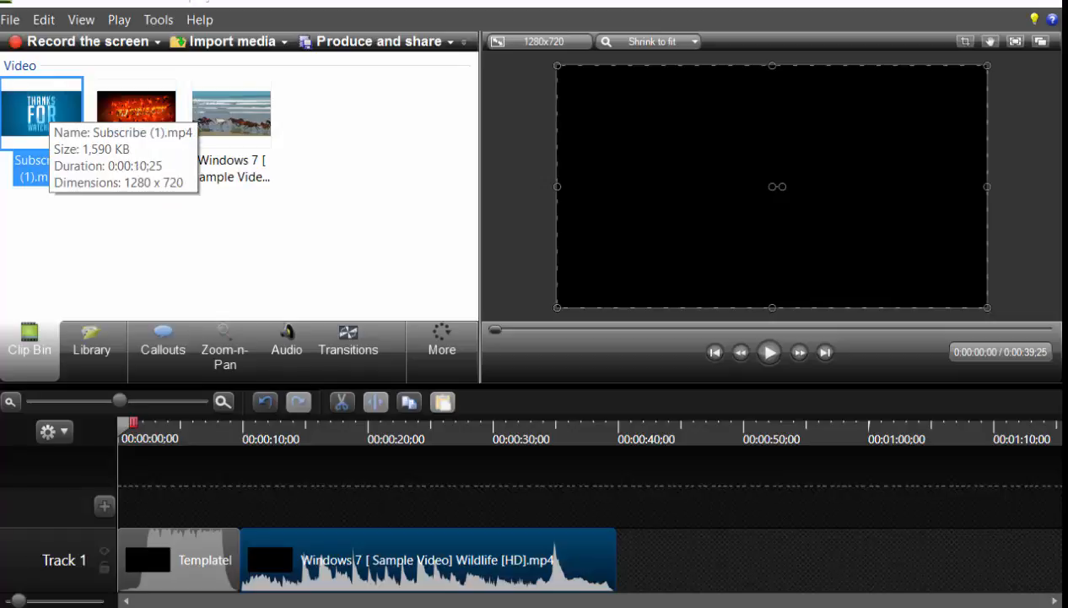
drag(41, 114, 632, 569)
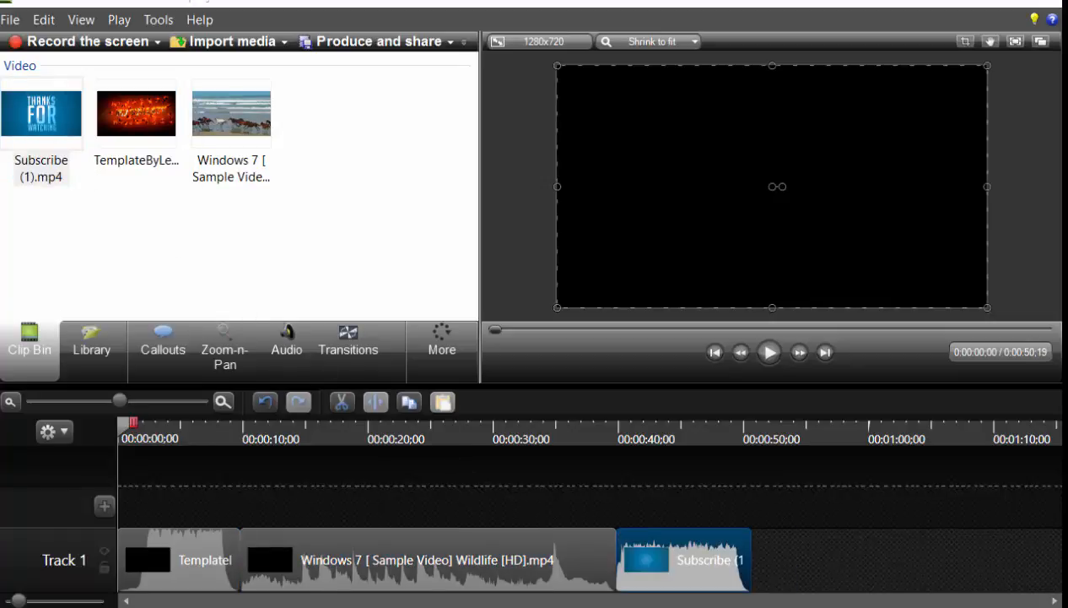
Preview the beginning of the intro and return the playhead to the start of the timeline
click(769, 352)
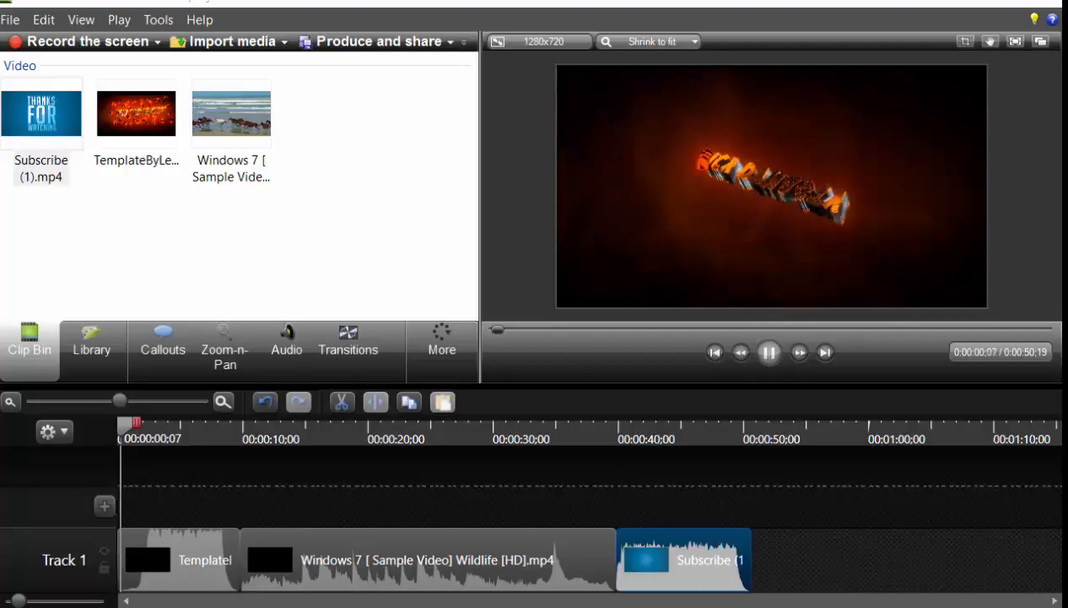
click(769, 352)
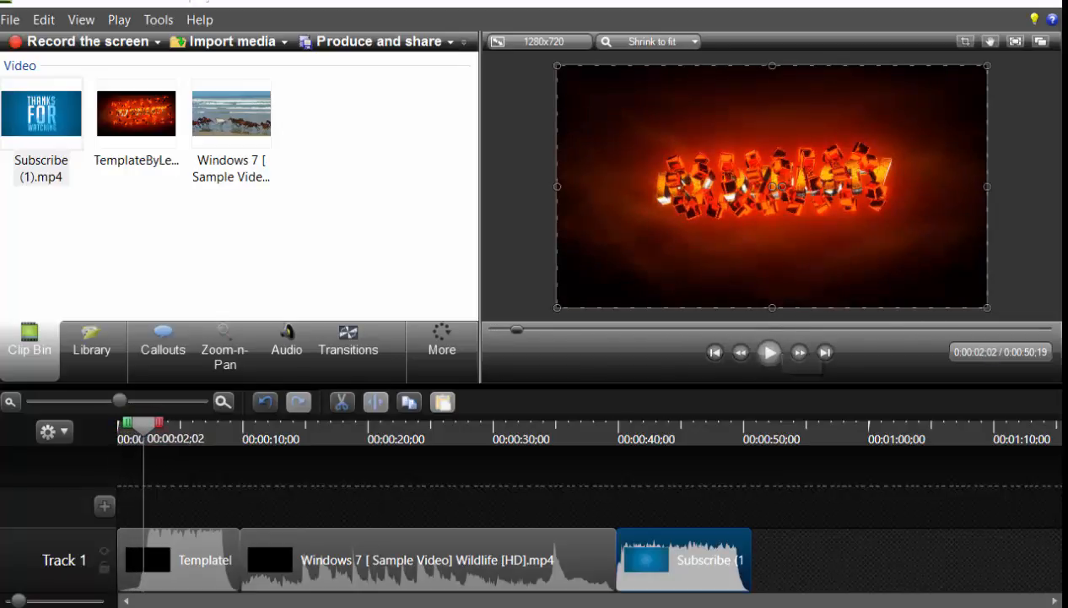
click(715, 352)
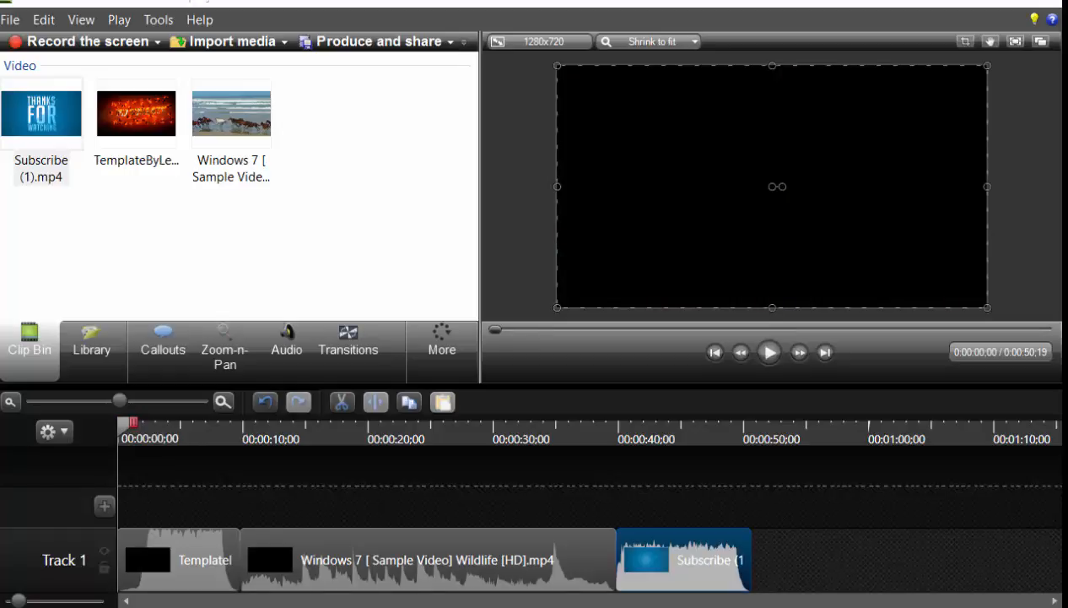
Add a filled blue rectangle callout early in the Wildlife clip and position it over the waves in the upper right of the video frame
drag(122, 424, 241, 424)
click(163, 346)
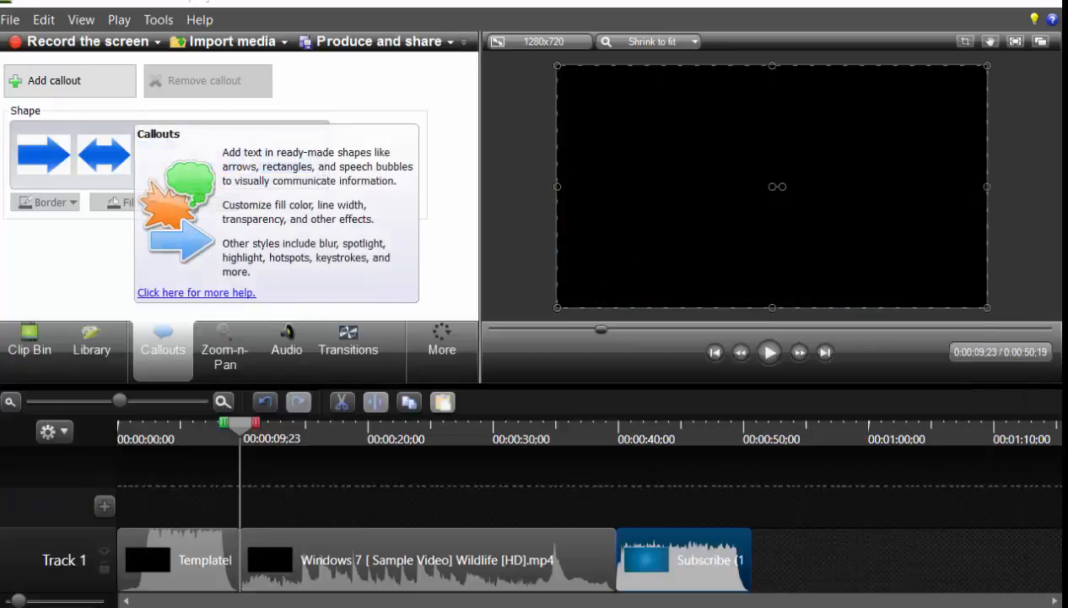
click(769, 352)
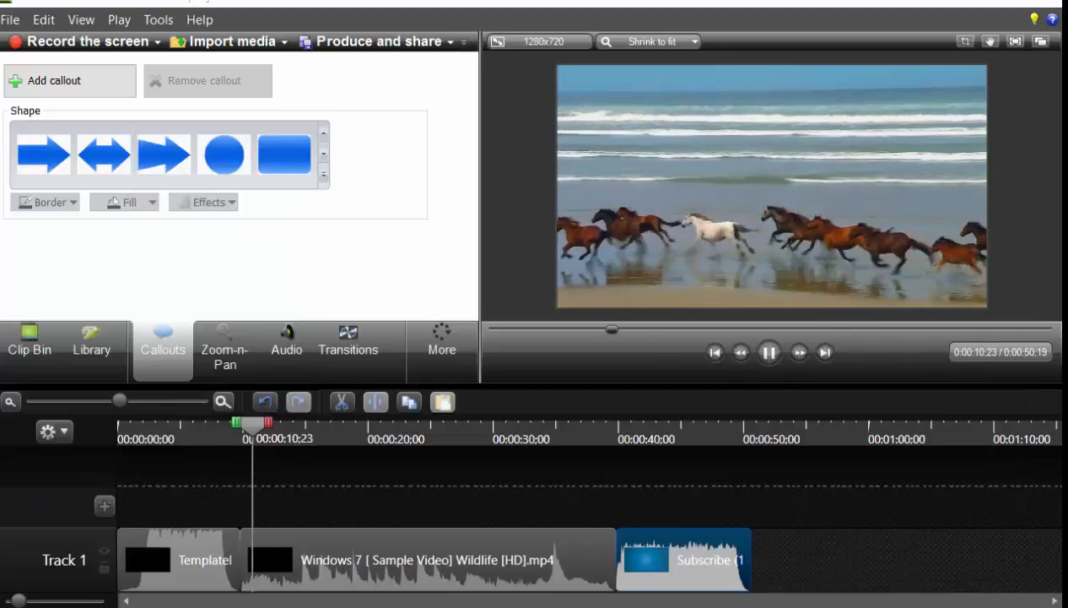
click(769, 351)
click(284, 155)
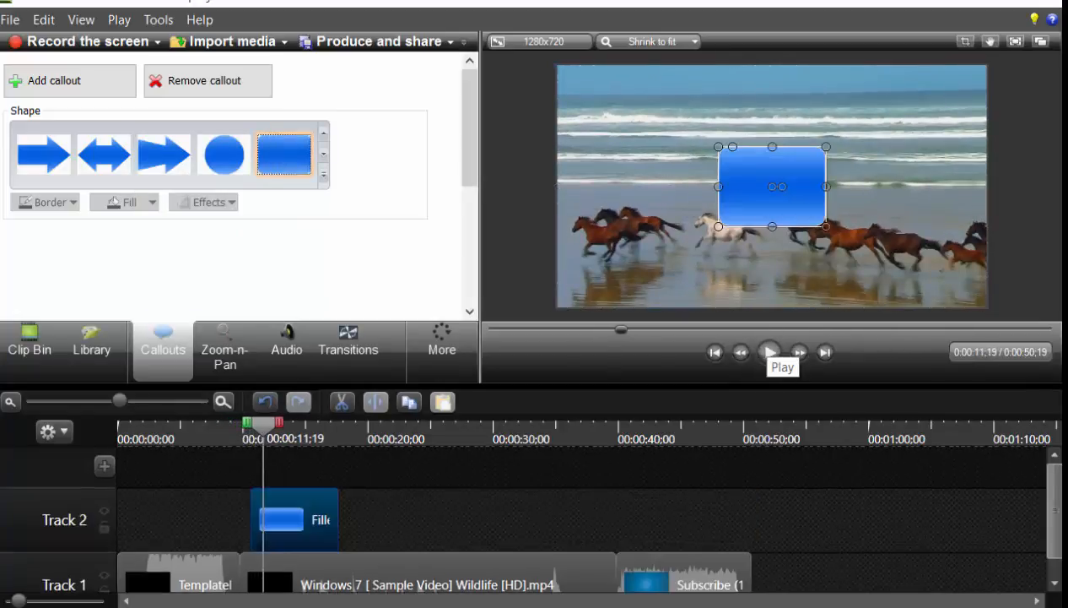
drag(767, 198, 883, 159)
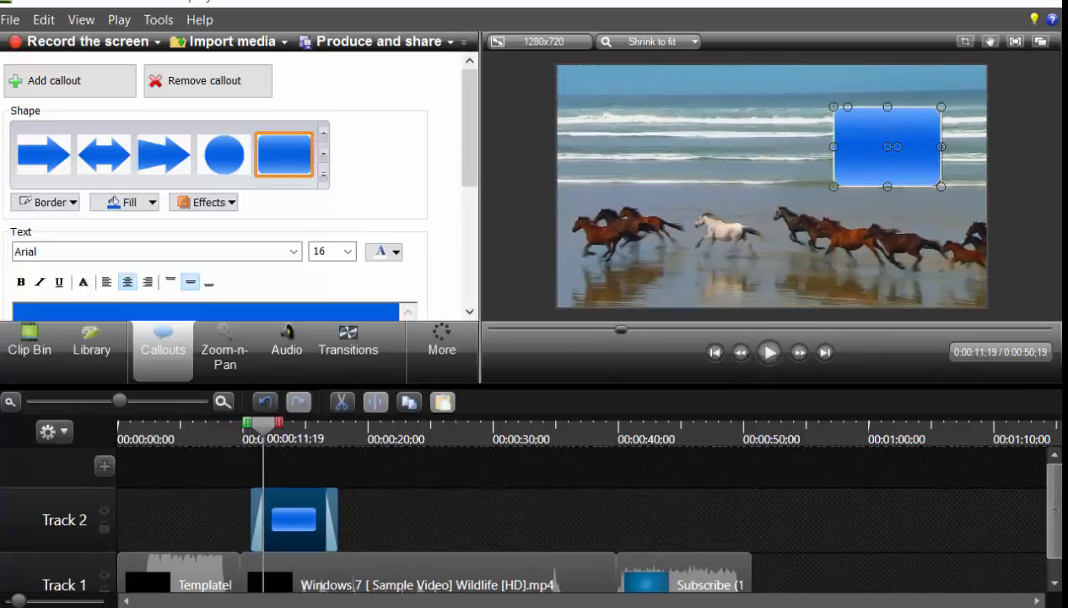
Set the rectangle callout's fade-in to 1.00 sec
drag(470, 105, 470, 189)
click(211, 129)
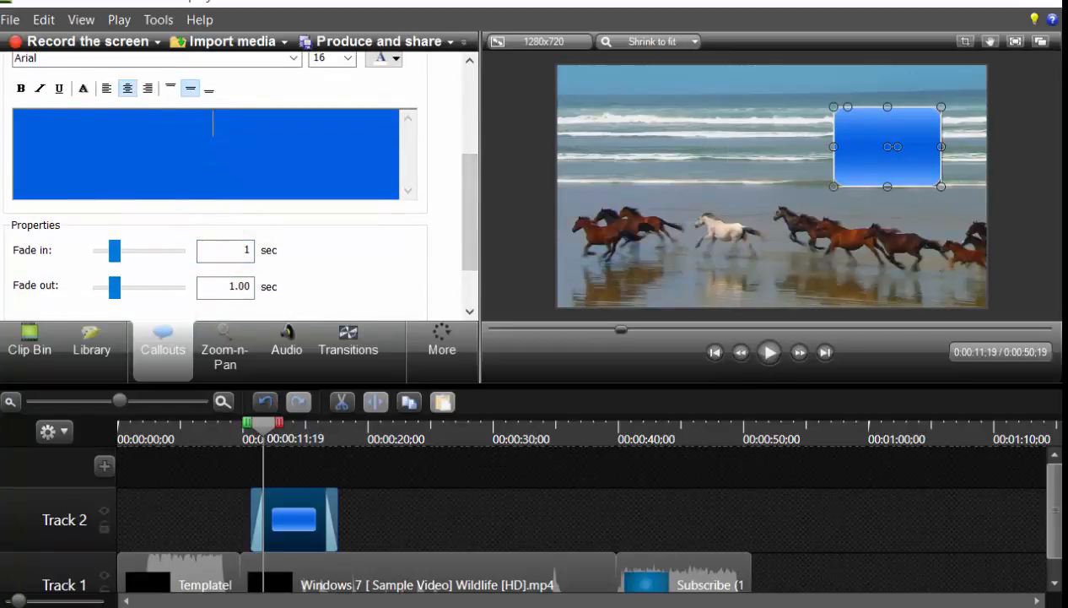
click(246, 251)
click(44, 595)
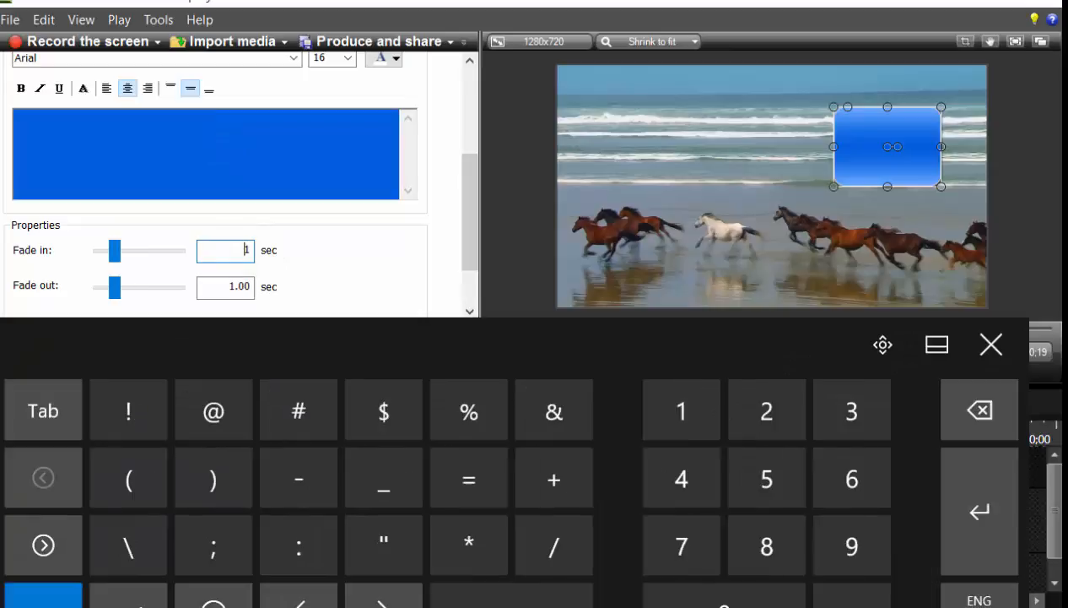
click(298, 545)
click(236, 251)
text(.00)
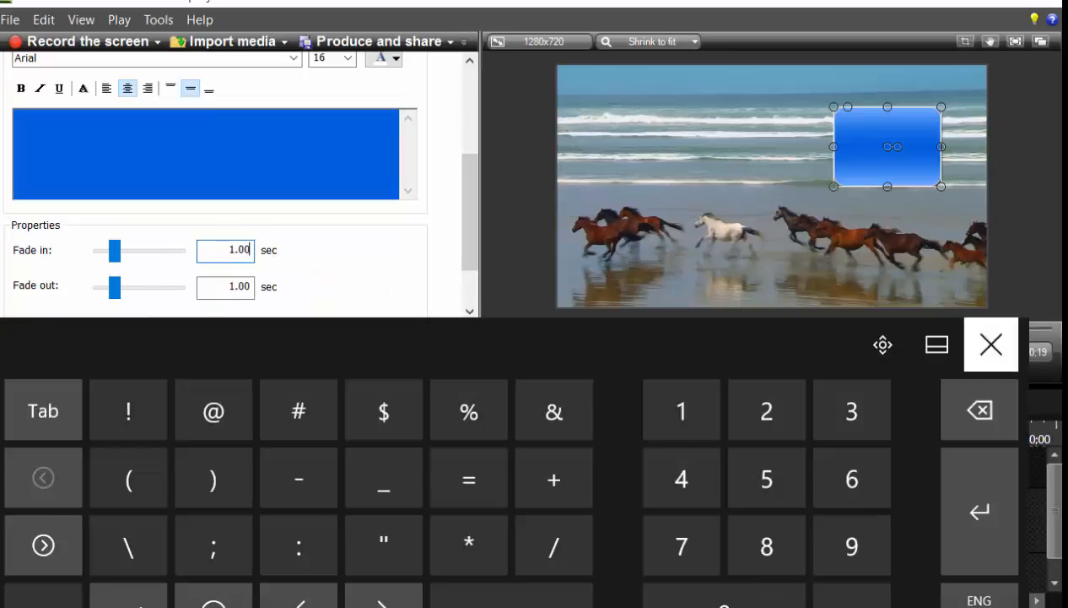
click(990, 344)
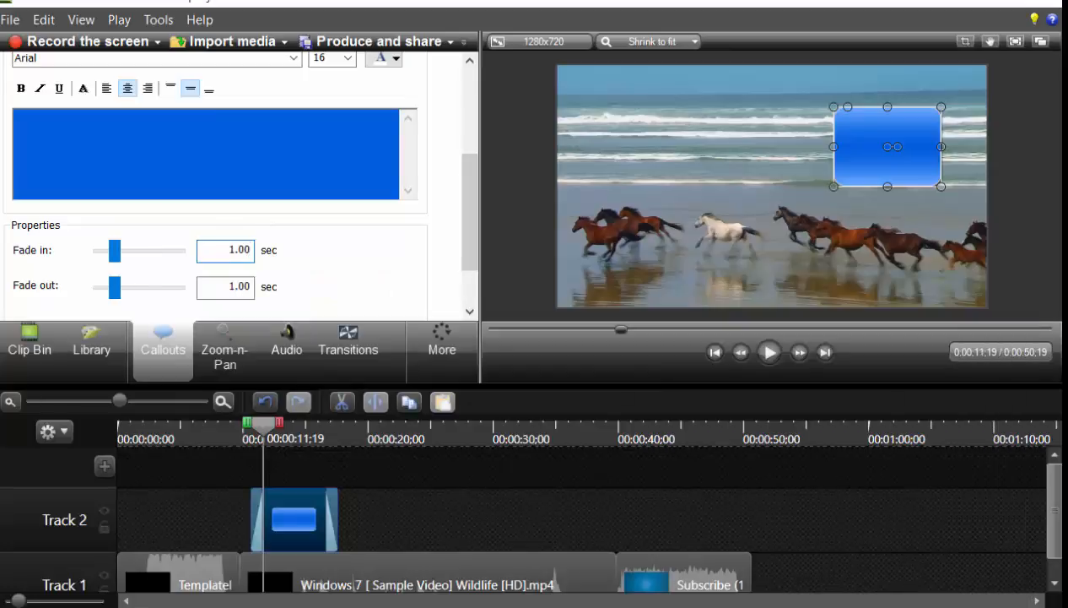
Look through the full gallery of callout shapes, including the text shapes, sketch motion and special callouts
drag(470, 211, 470, 125)
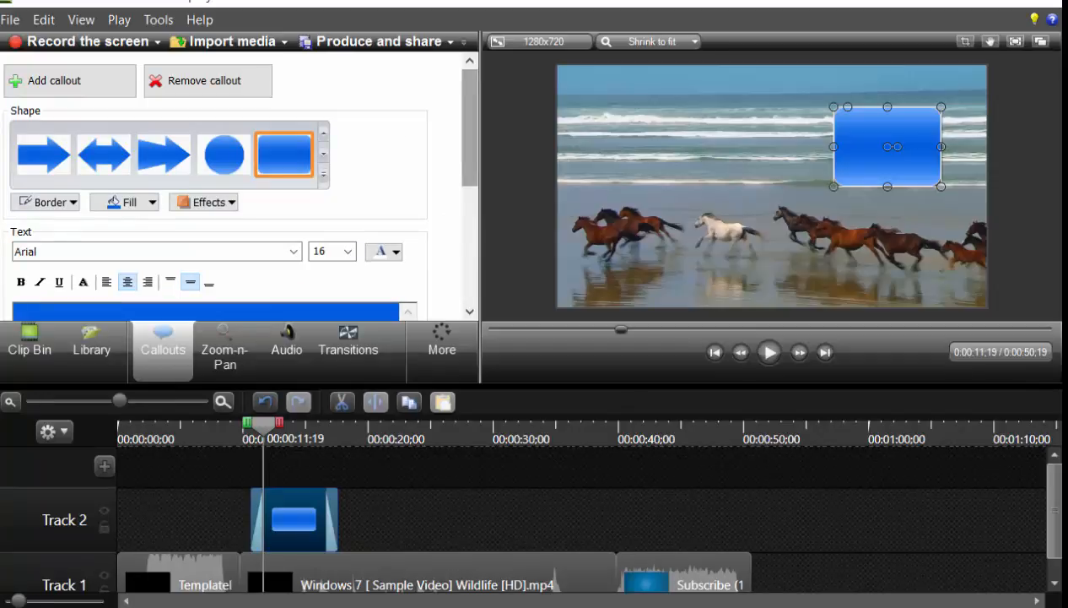
click(91, 342)
click(162, 342)
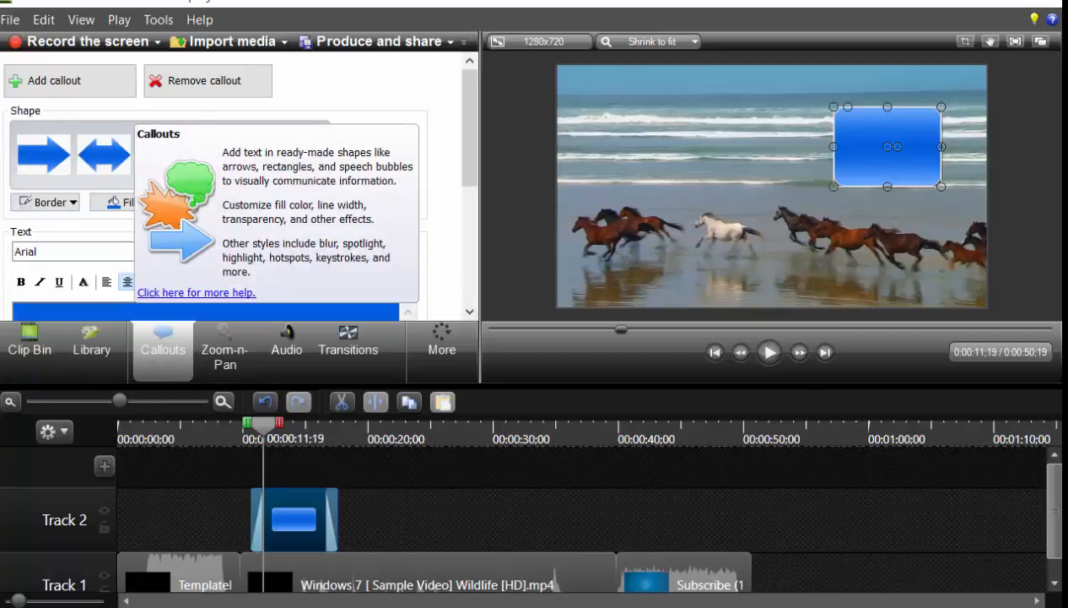
mouse_move(470, 131)
mouse_down()
mouse_move(470, 222)
mouse_move(470, 152)
mouse_up()
click(323, 129)
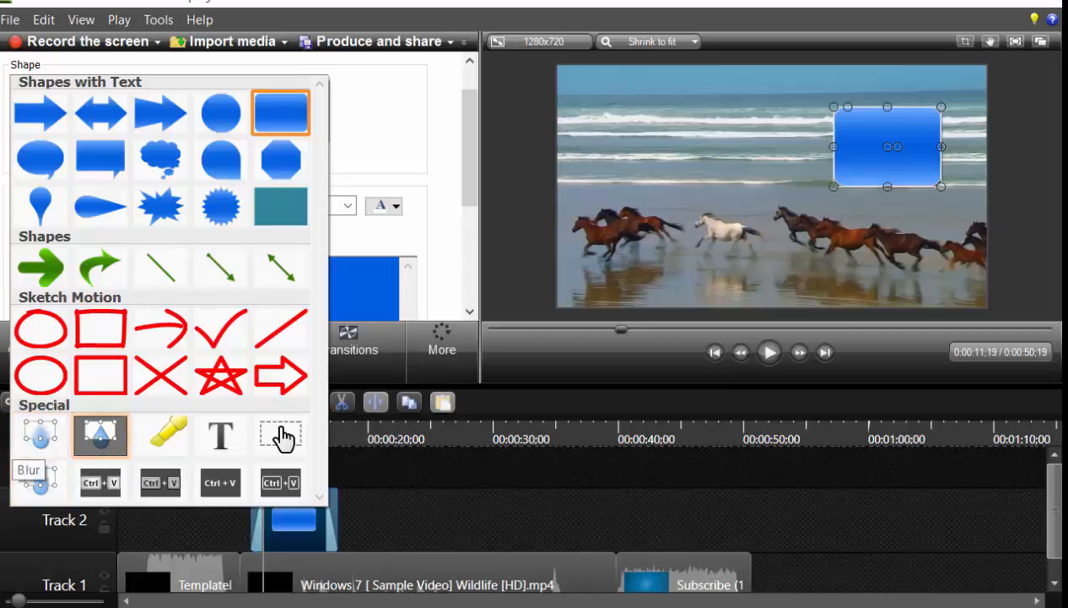
key(Escape)
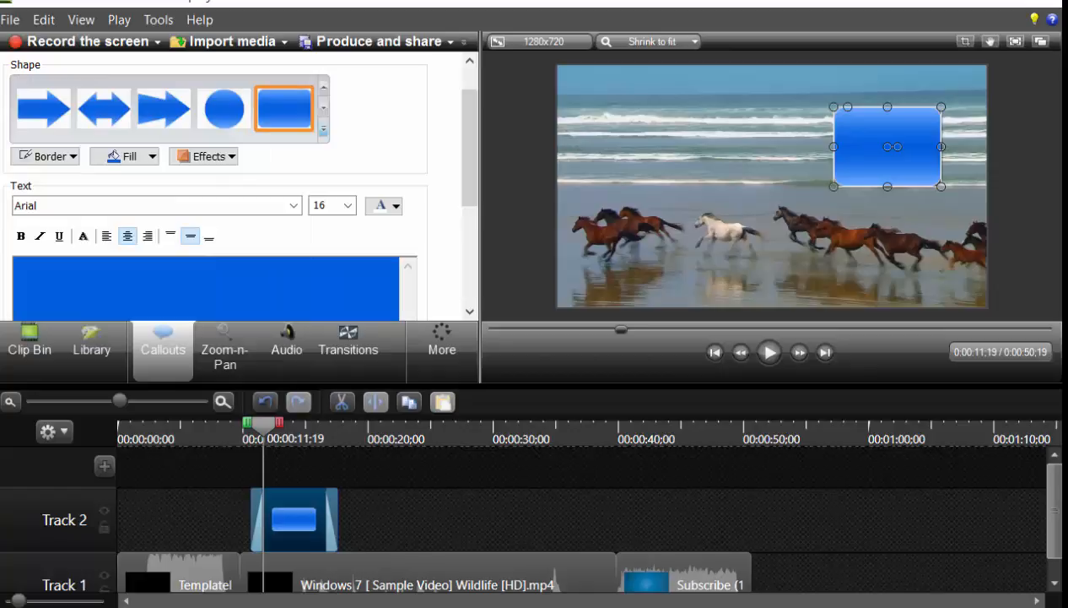
scroll(236, 186, down, 3)
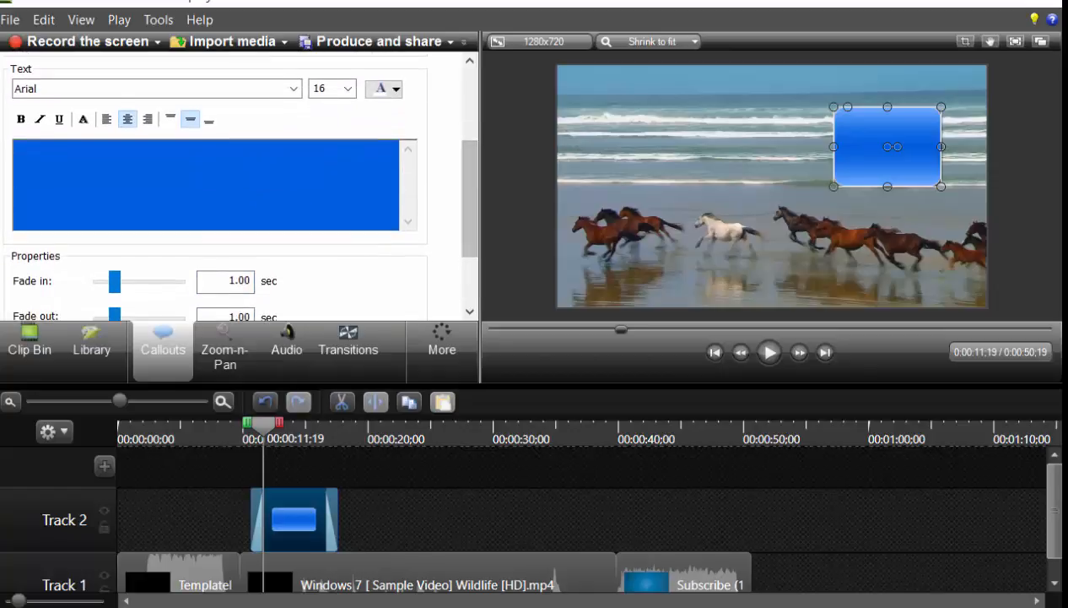
click(136, 176)
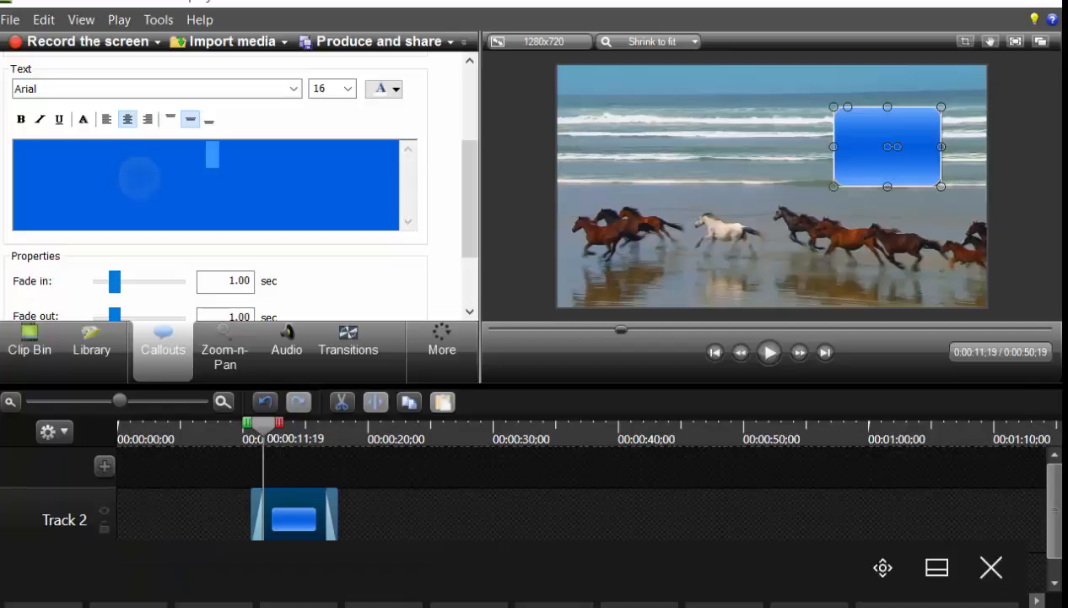
text(d)
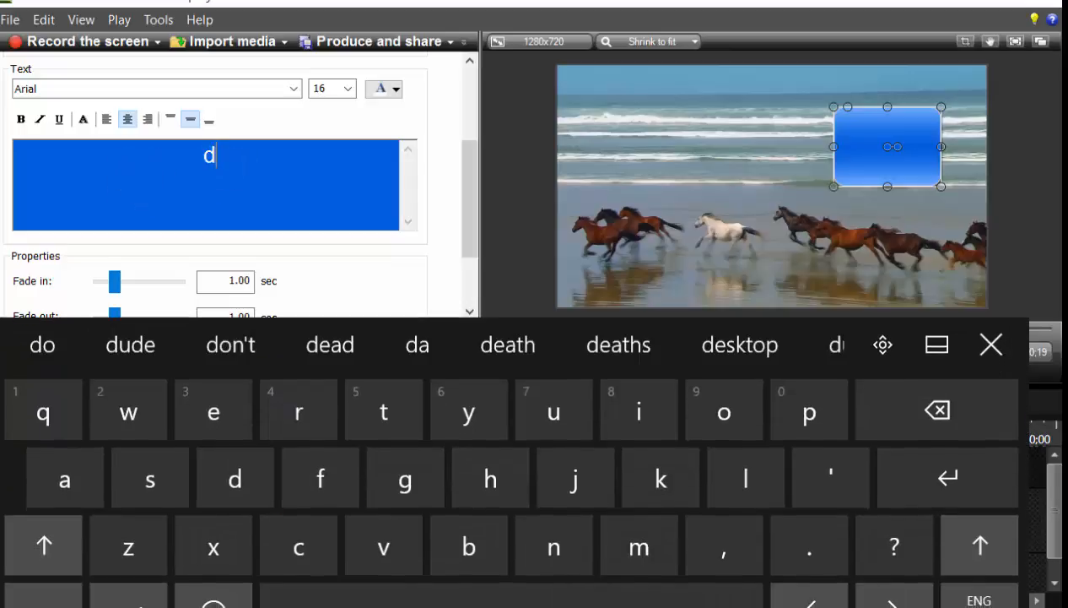
text(fgbfhvyu)
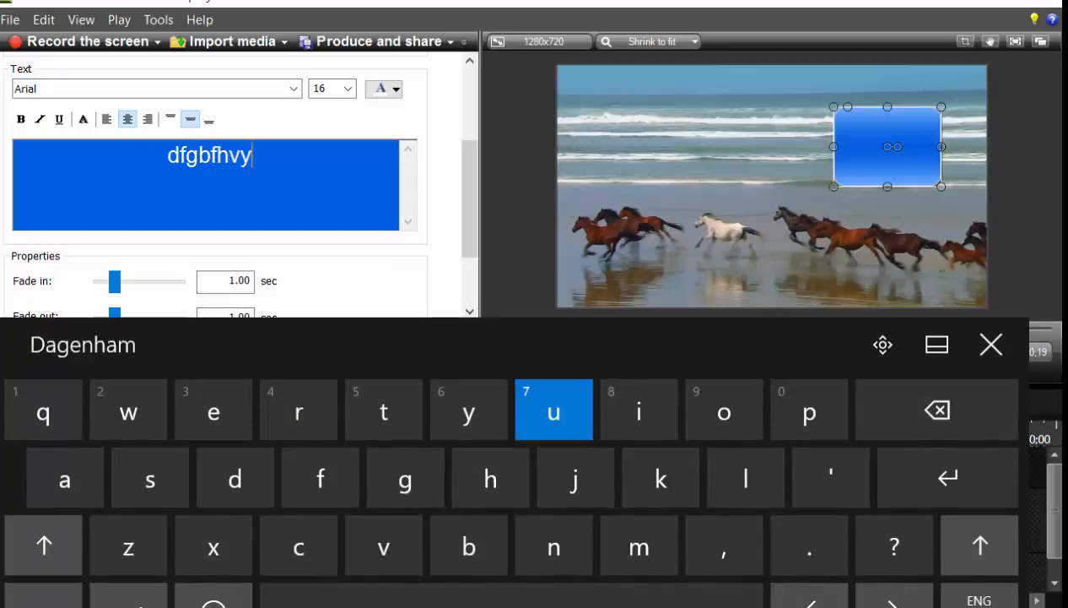
key(BackSpace)
key(BackSpace)
key(BackSpace)
key(BackSpace)
key(BackSpace)
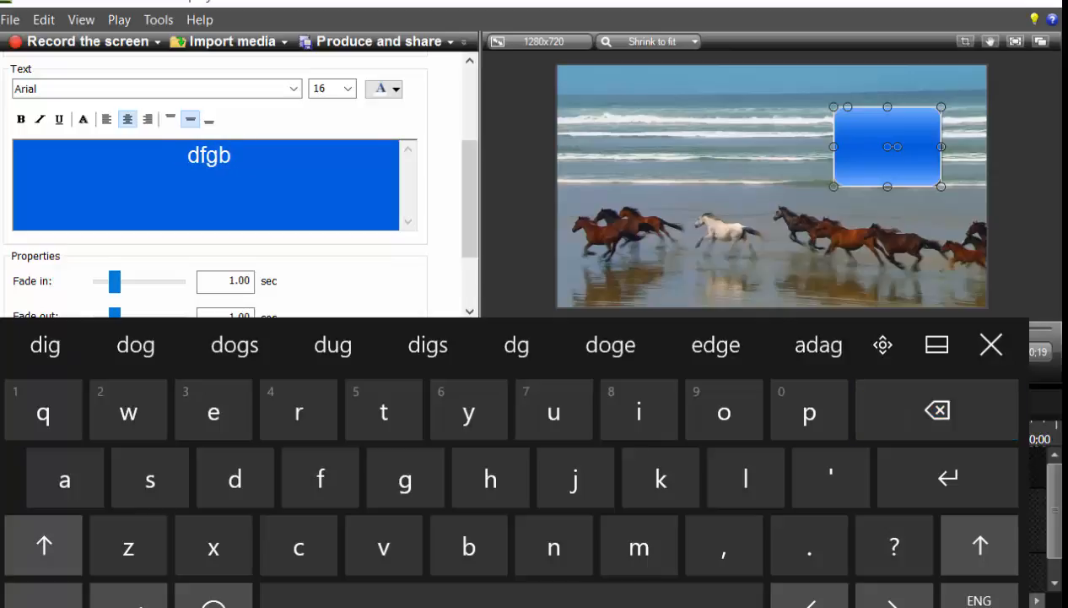
click(181, 155)
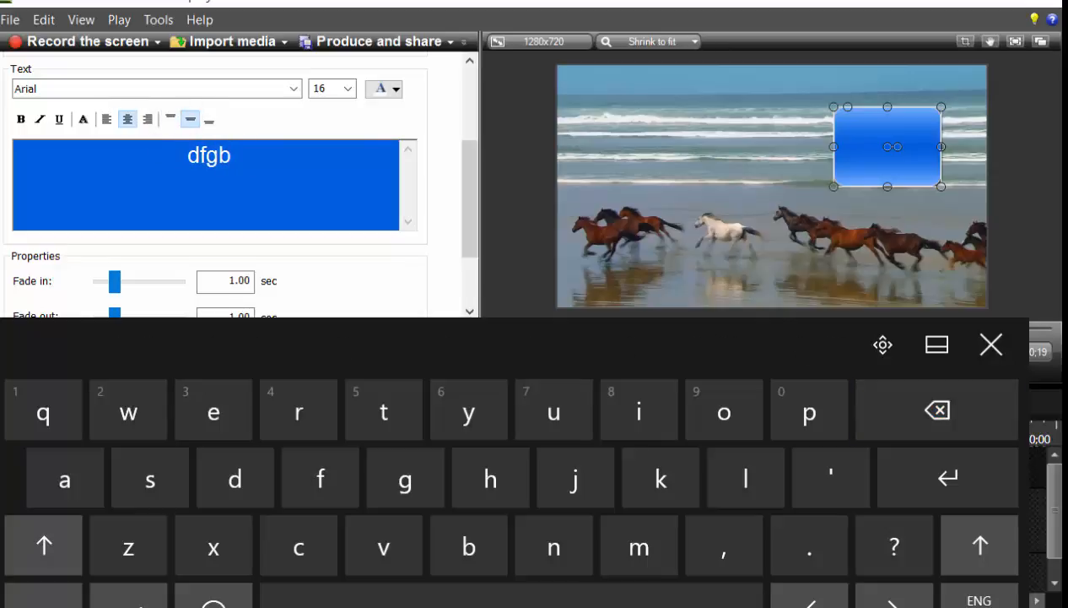
click(262, 167)
key(BackSpace)
key(BackSpace)
key(BackSpace)
key(BackSpace)
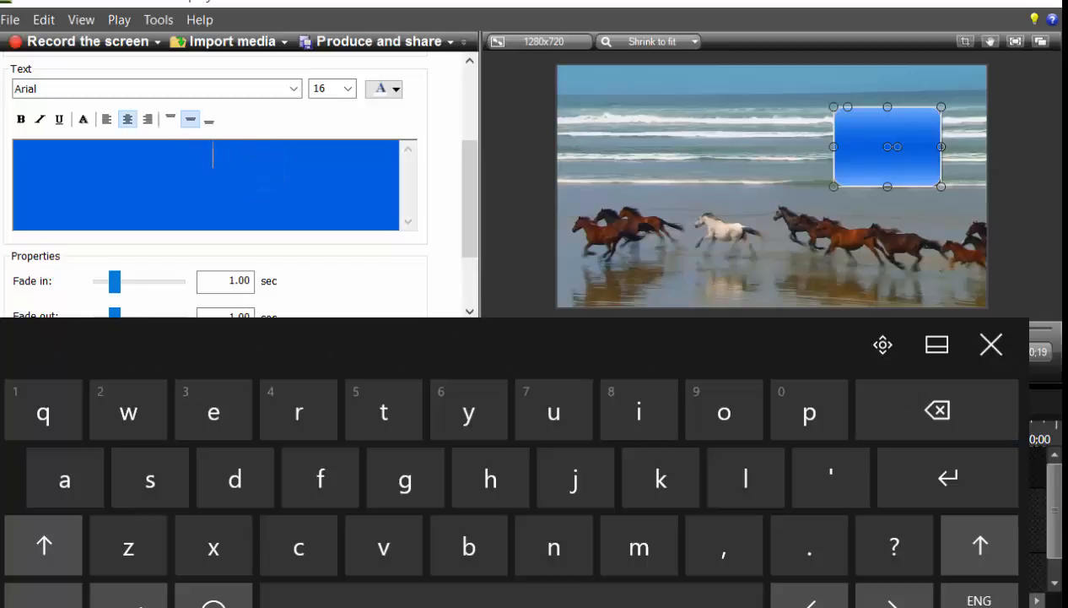
Enter "Hello" as the text of the blue rectangle callout
click(895, 132)
click(309, 186)
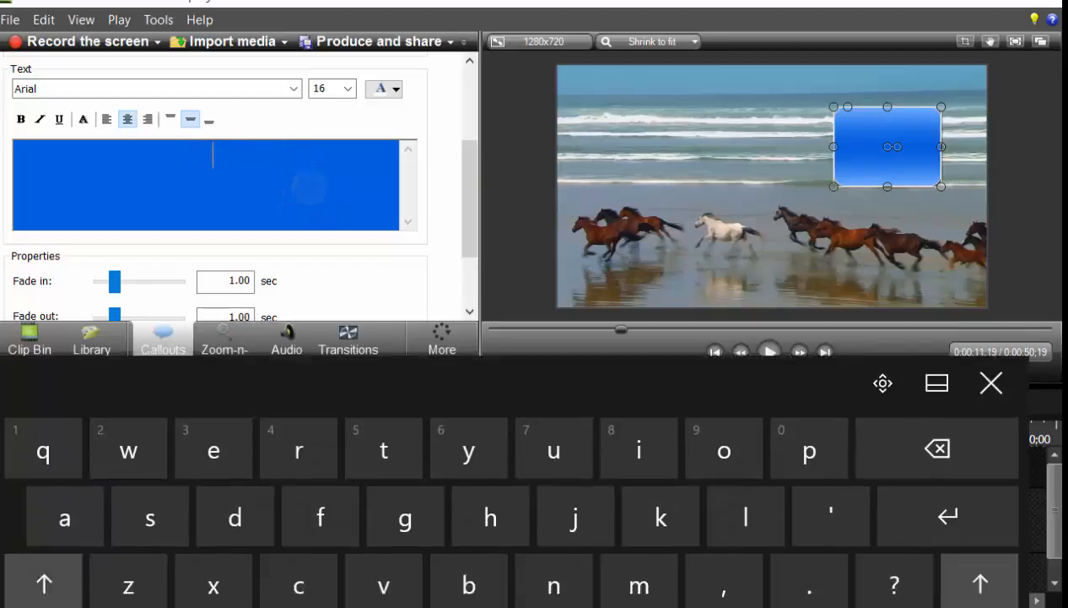
text(He)
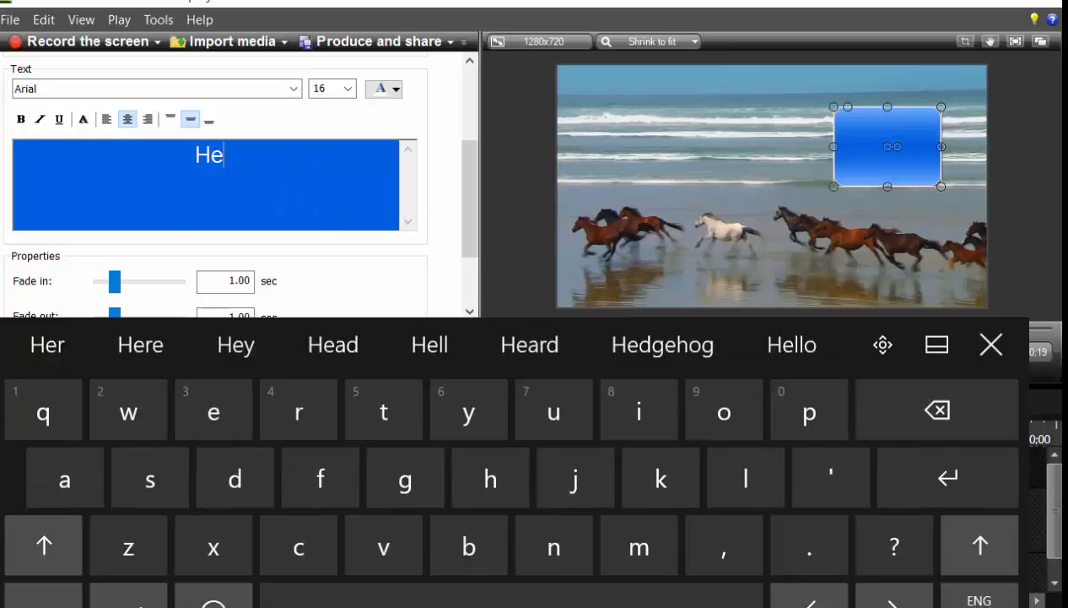
text(llo)
click(991, 345)
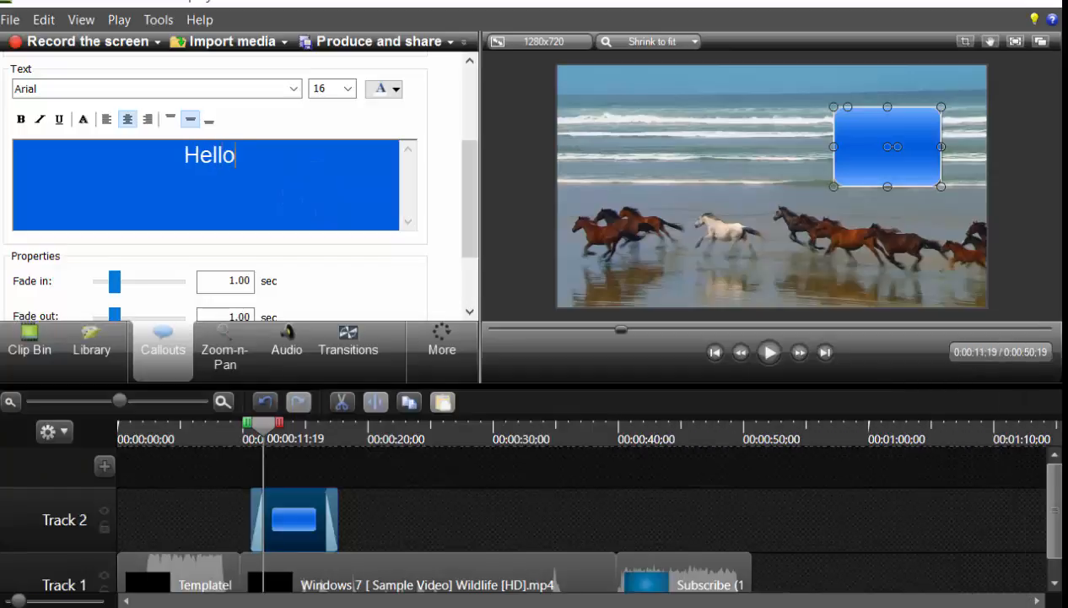
Set the rectangle callout's fade-out to 0.50 sec
scroll(215, 186, down, 3)
scroll(215, 185, up, 4)
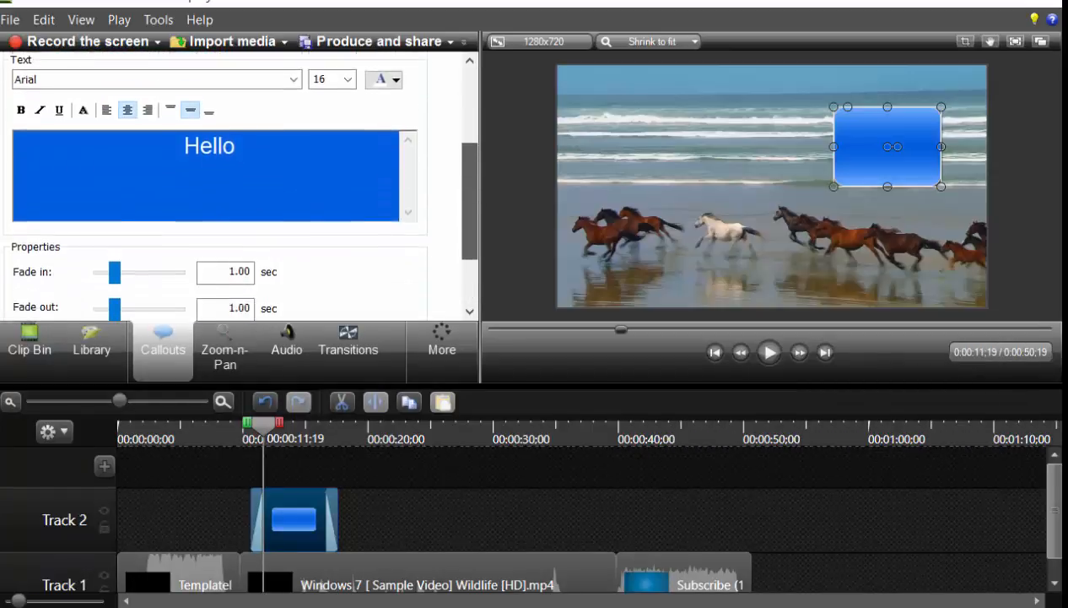
scroll(215, 185, down, 5)
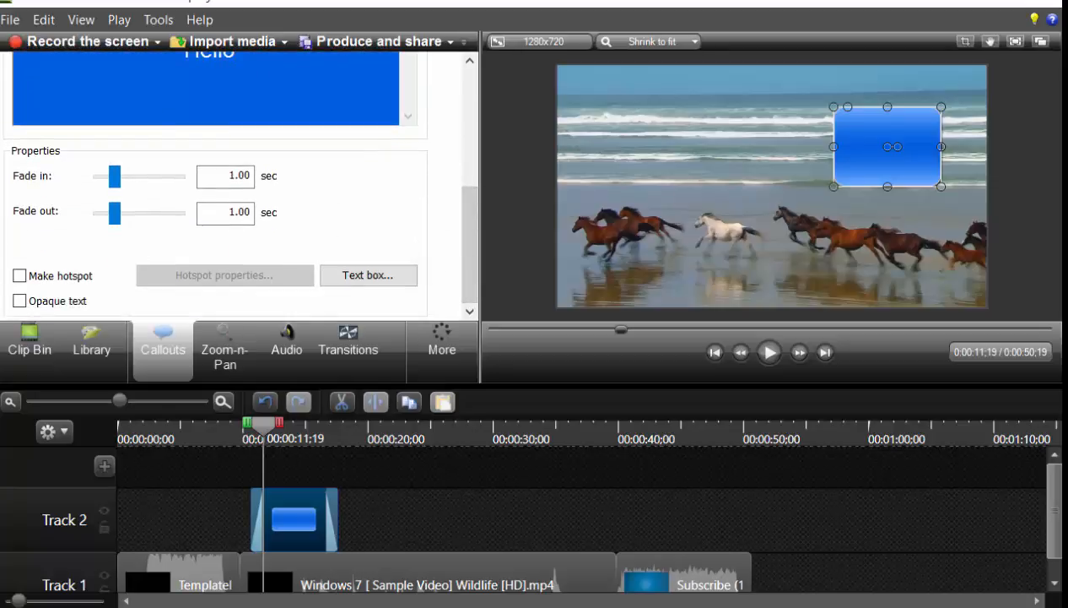
click(243, 176)
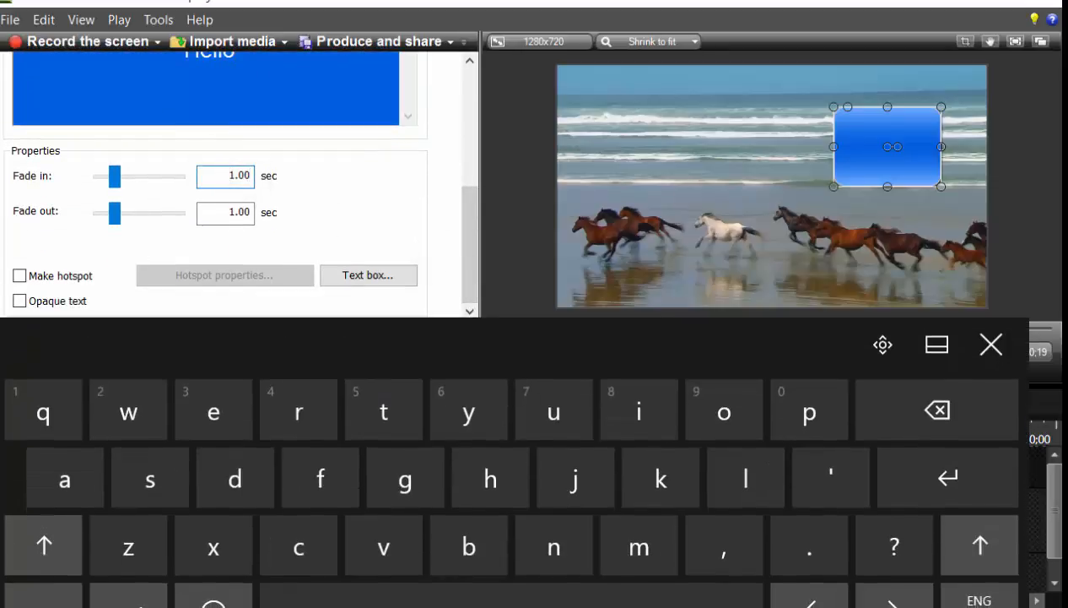
key(Left)
key(Left)
key(Left)
click(245, 213)
key(BackSpace)
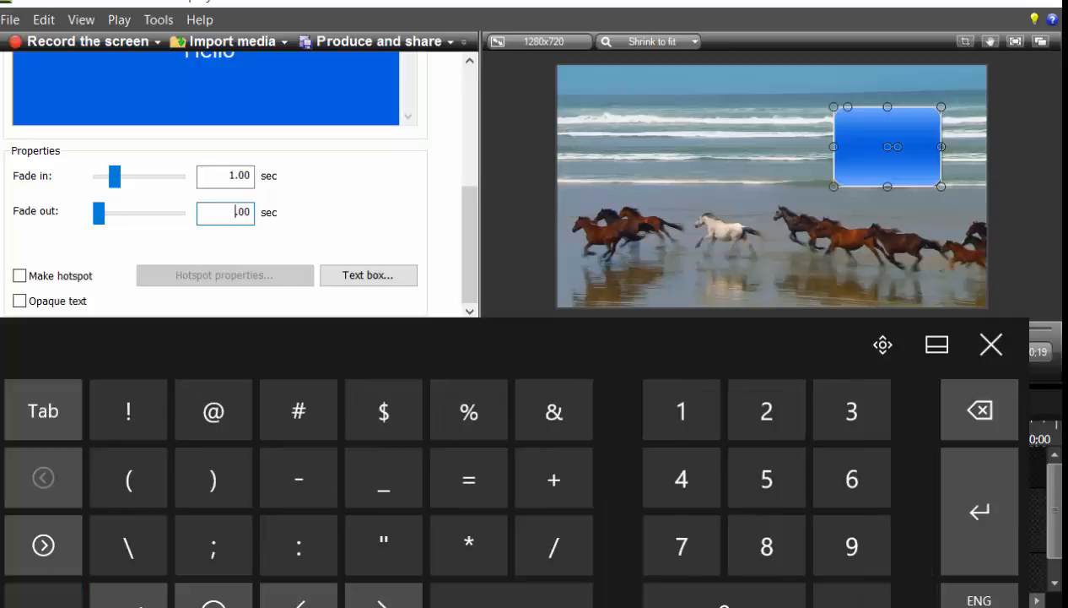
text(0)
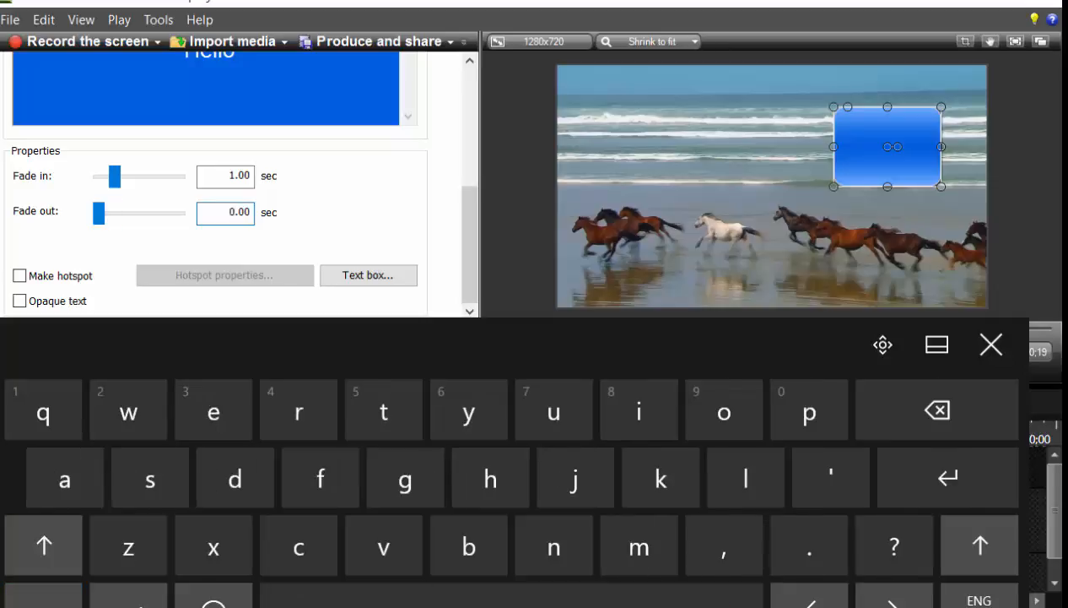
key(Right)
key(BackSpace)
key(BackSpace)
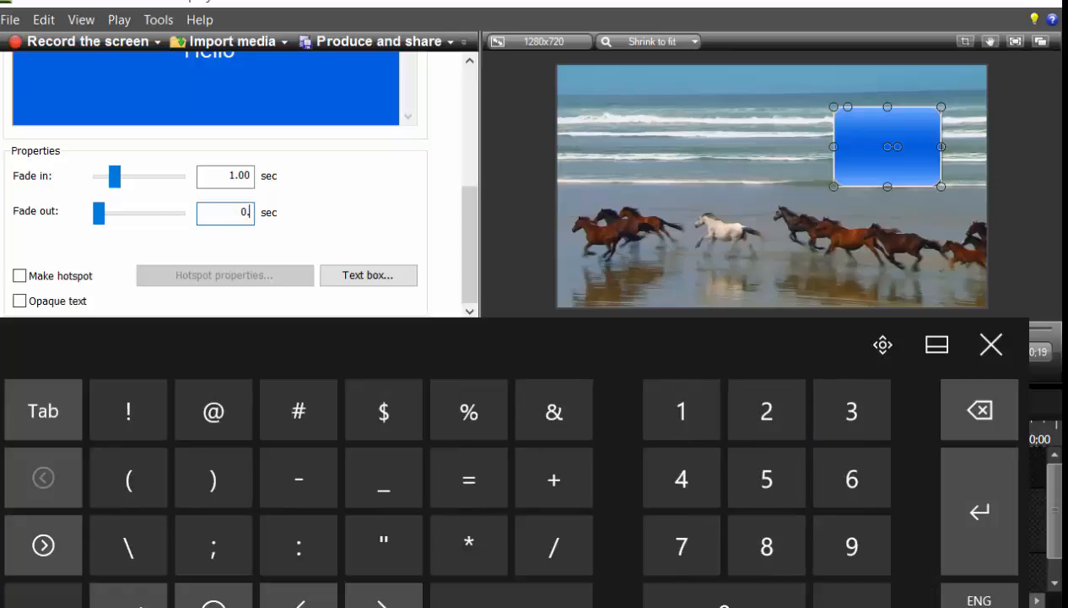
text(50)
click(990, 344)
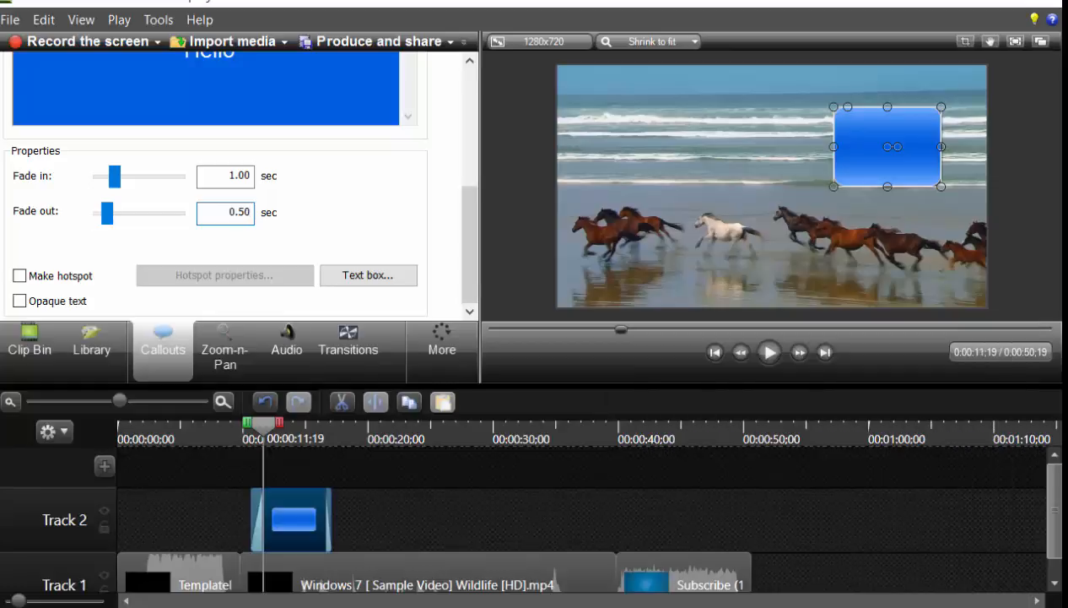
Preview the timeline through the end of the callout and set the callout's fade-in to 0.50 sec
click(769, 352)
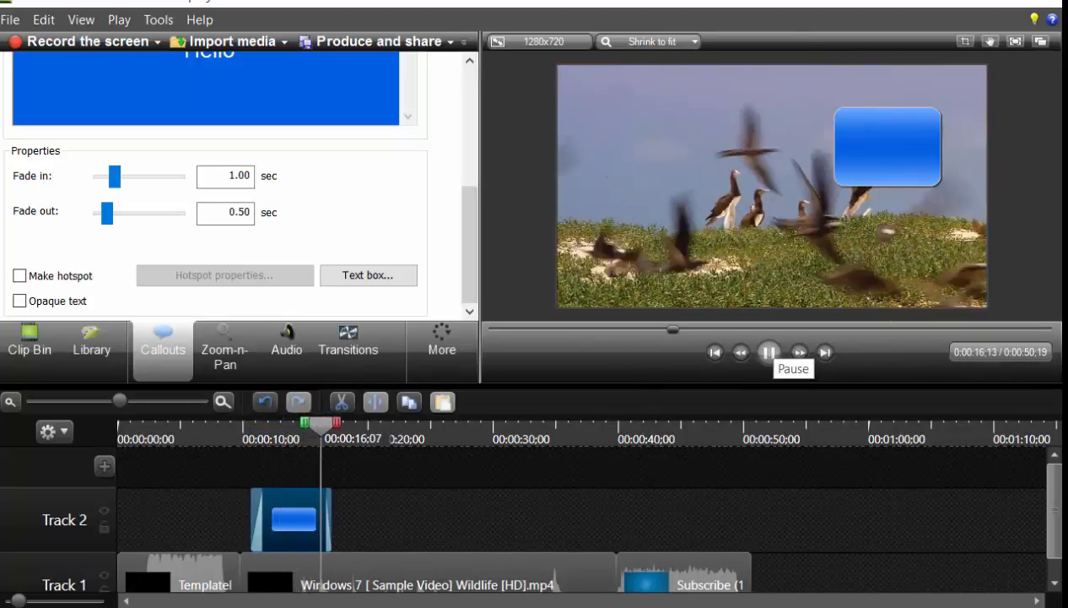
click(769, 352)
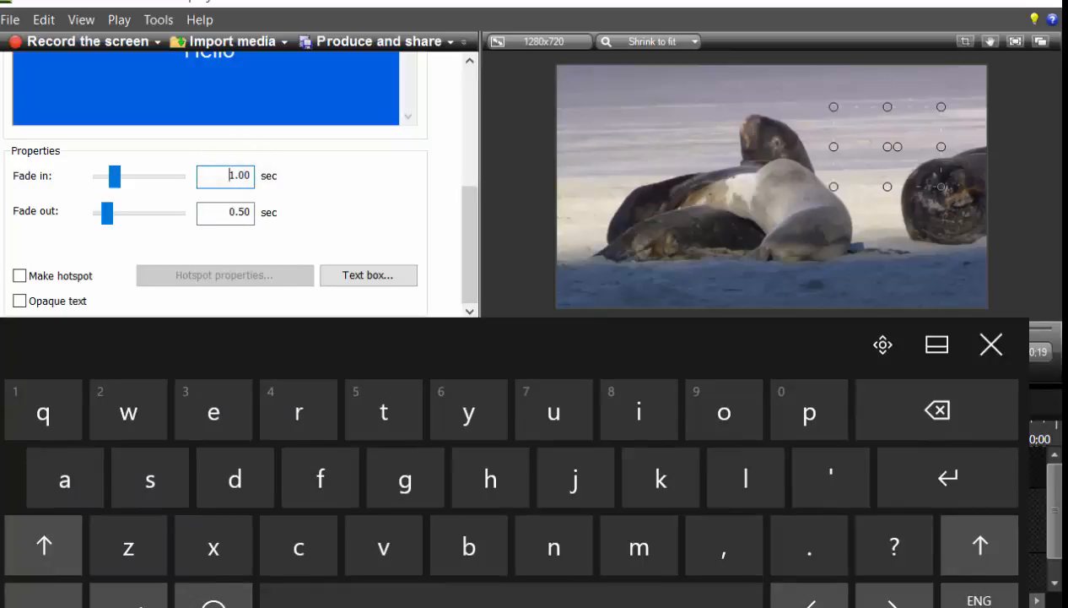
key(BackSpace)
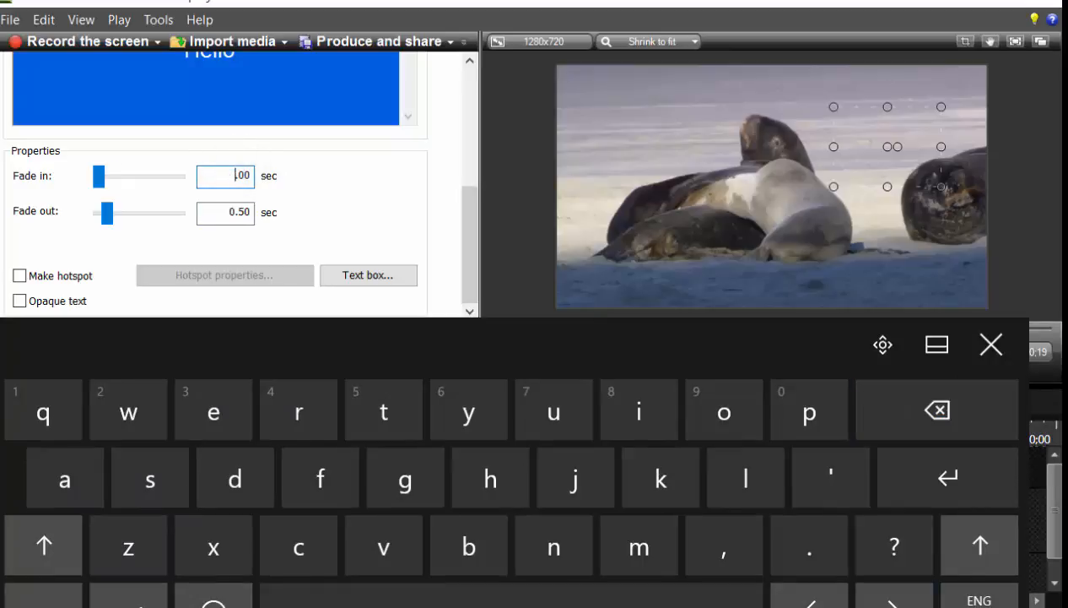
click(42, 594)
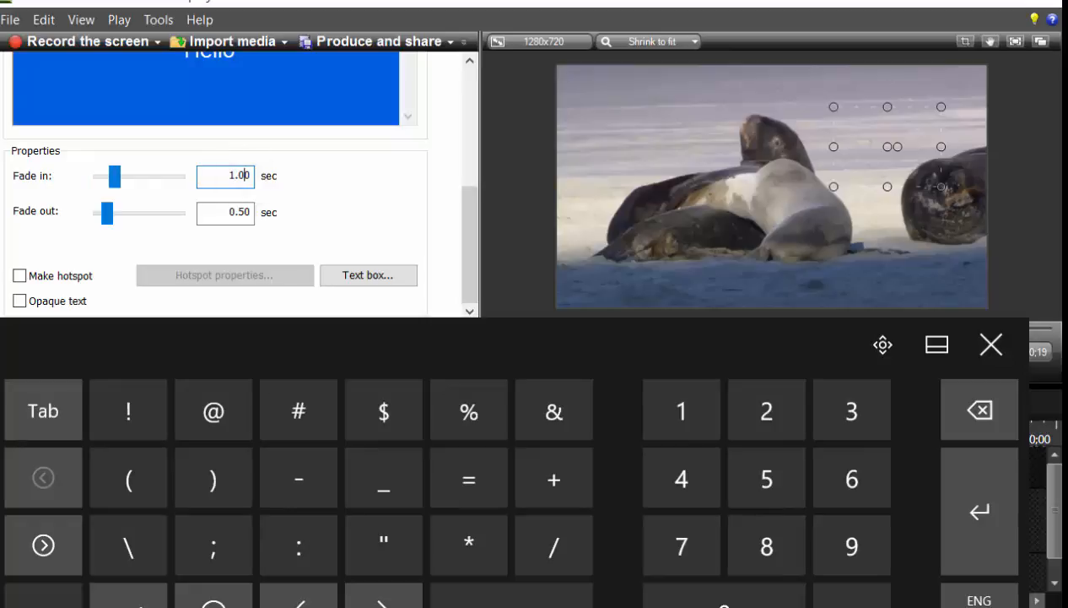
key(BackSpace)
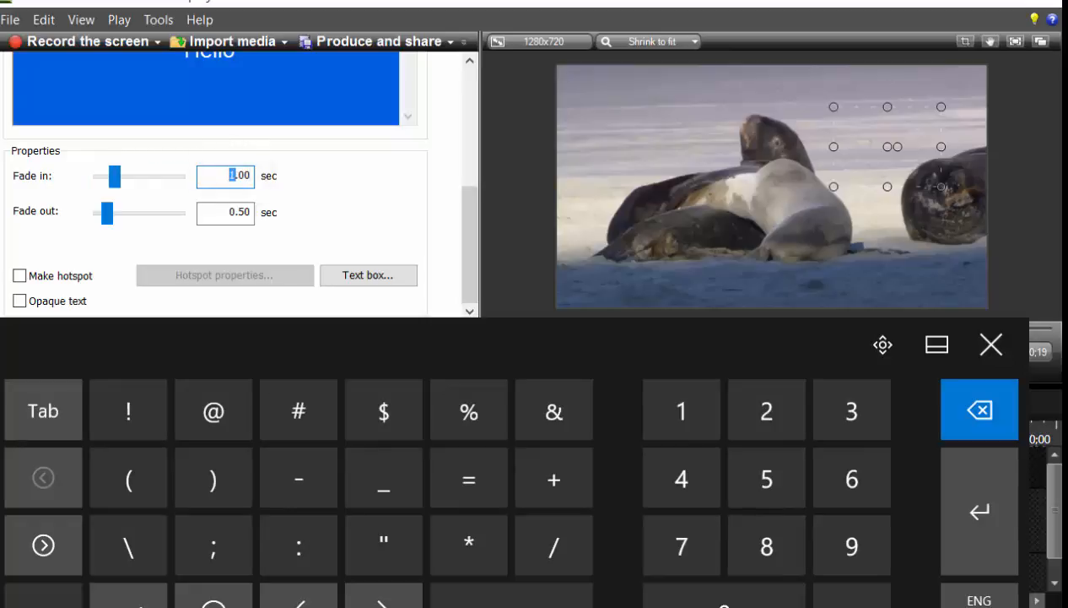
text(0)
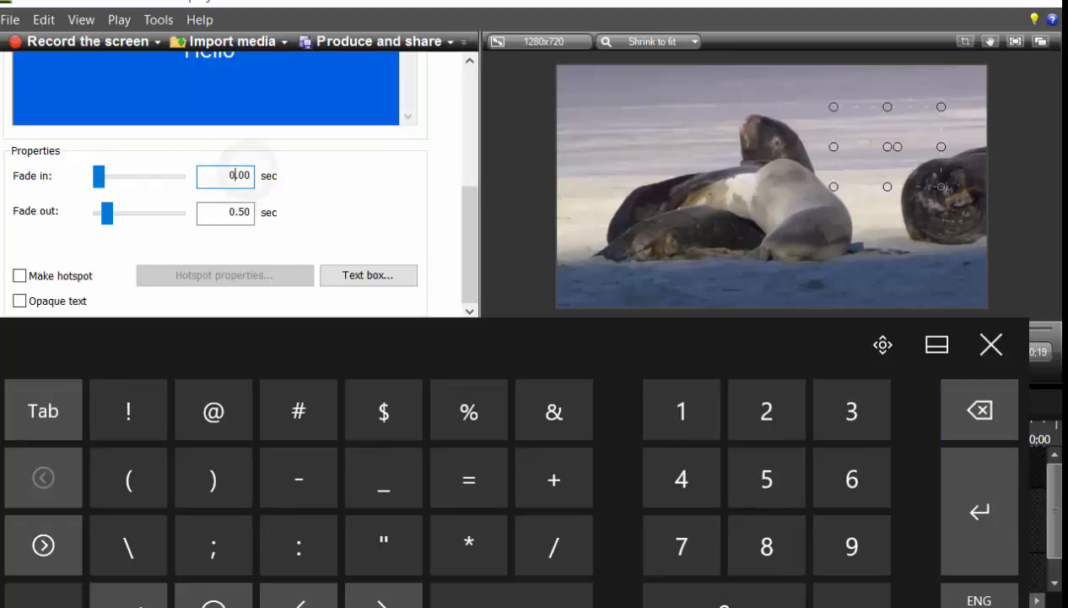
key(Right)
key(BackSpace)
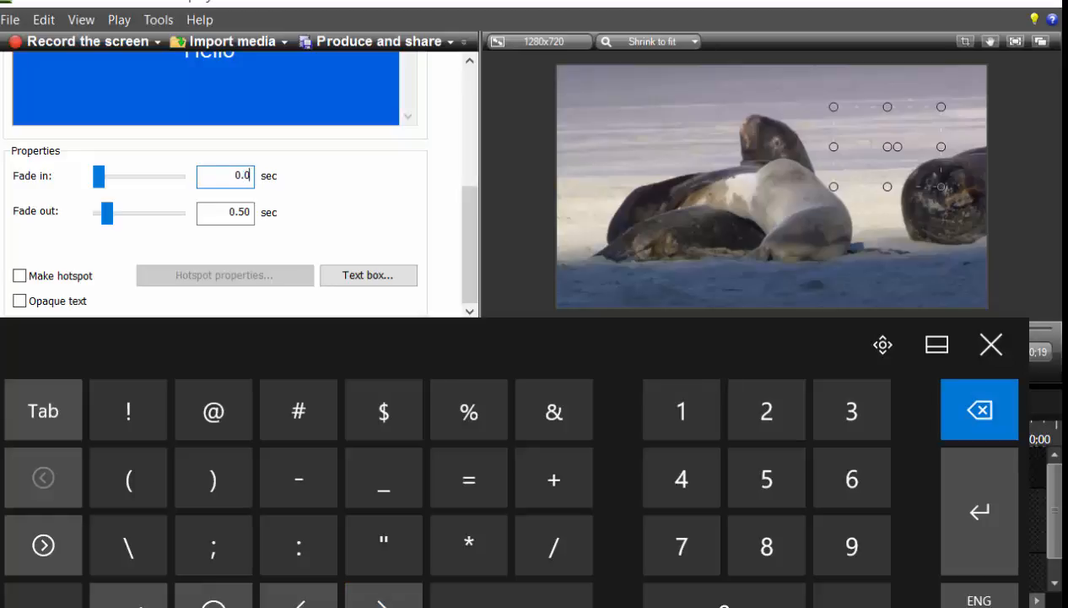
text(50)
click(992, 345)
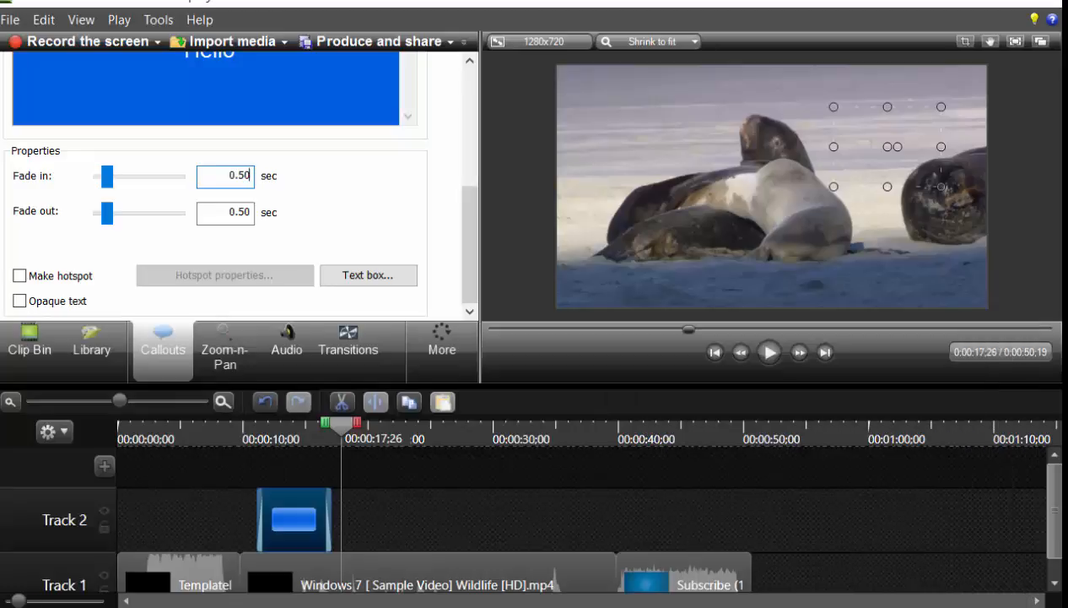
Play the timeline from just before the callout, at about 0:00:10;08, to preview its fade-in
click(247, 426)
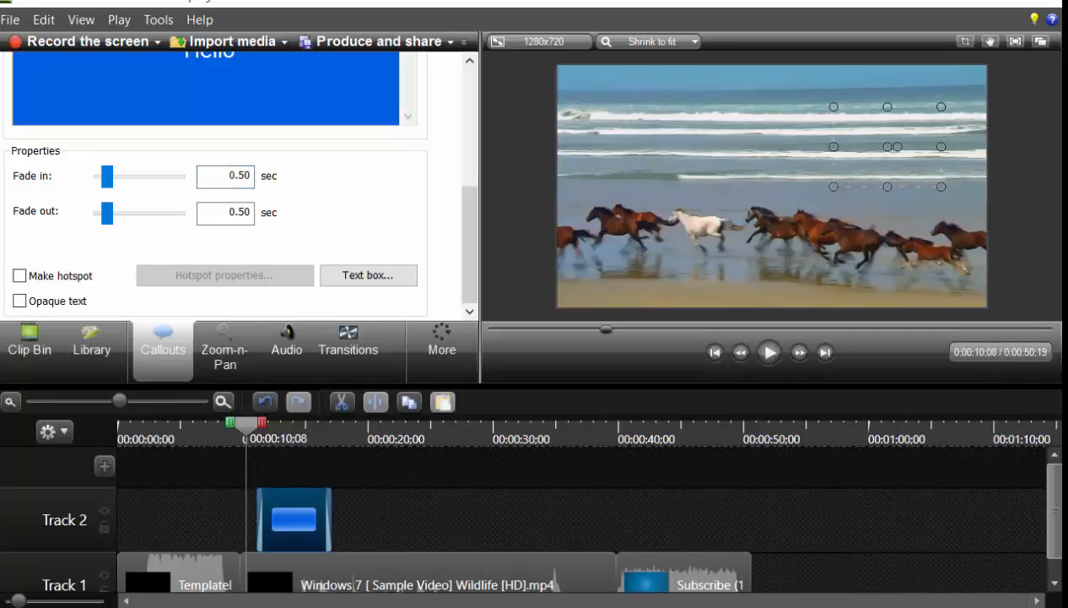
click(768, 352)
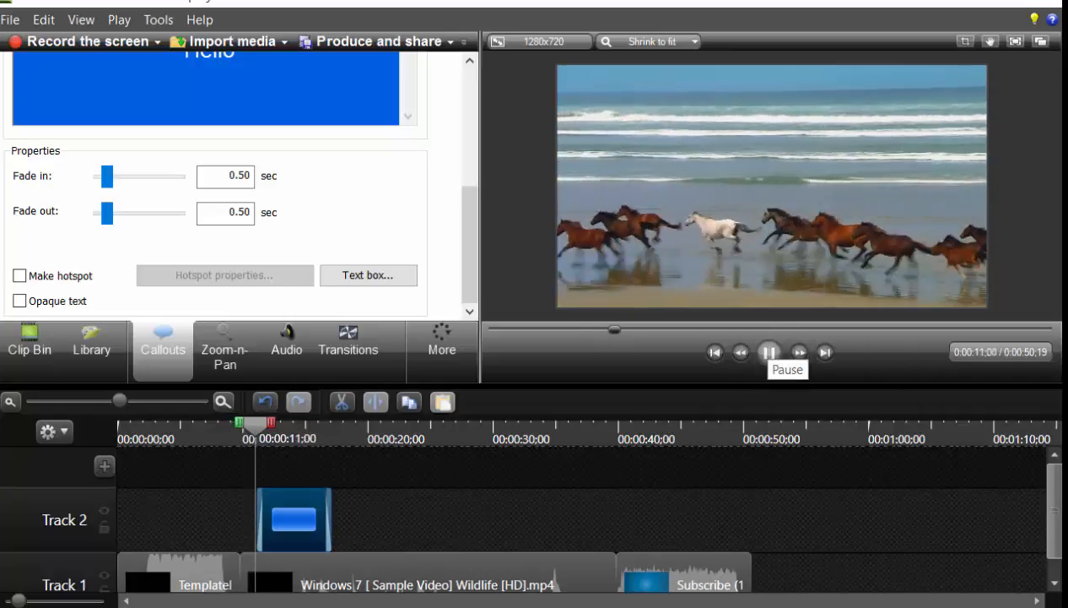
click(769, 352)
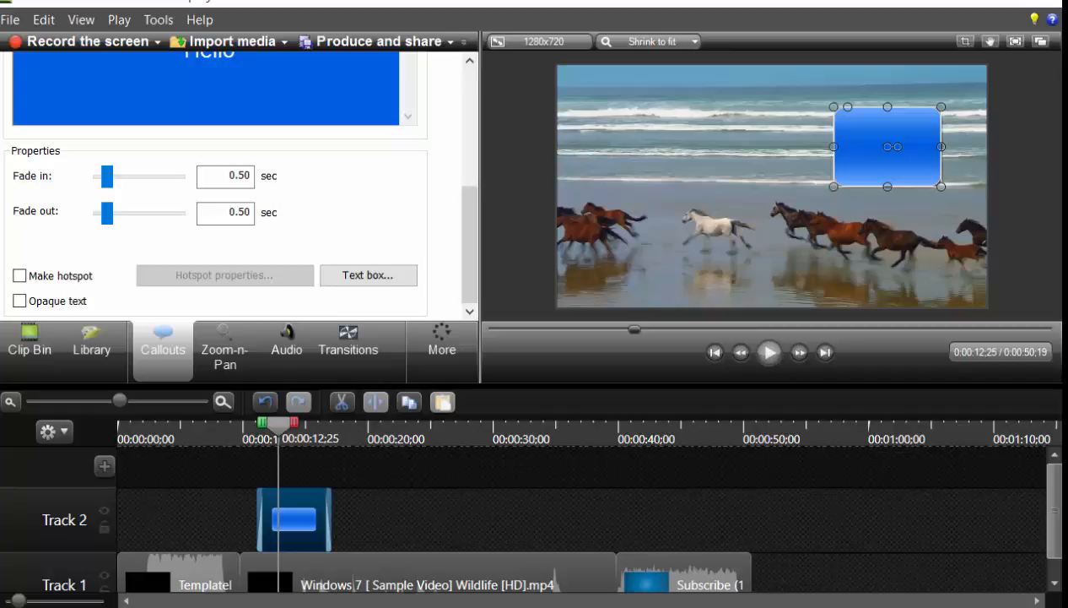
Move the playhead to about 0:00:16;23 and shift the callout along Track 2 so it starts there, above the Wildlife clip
drag(294, 519, 426, 495)
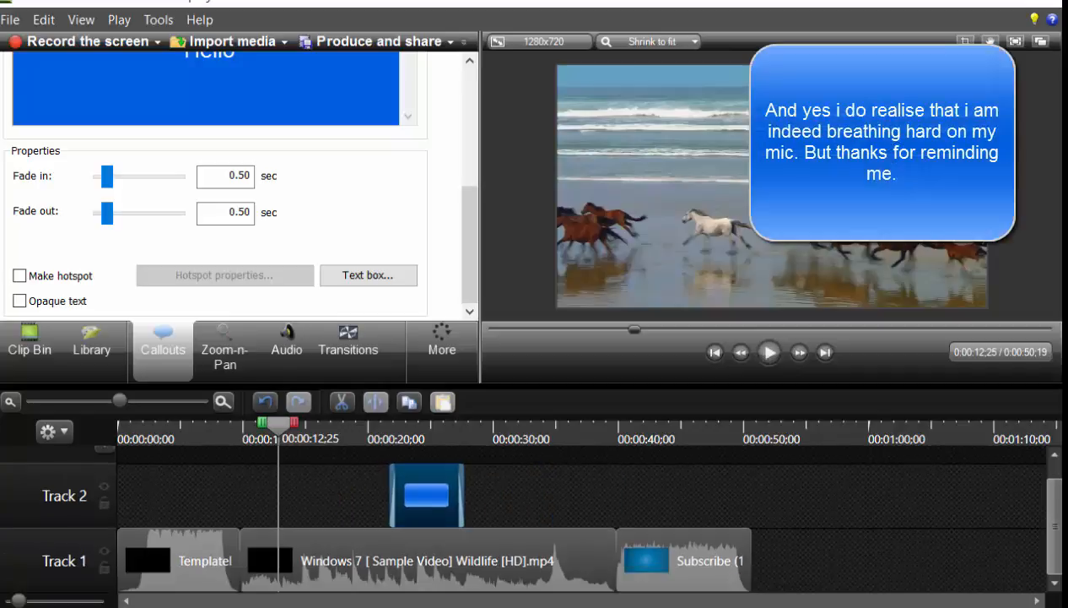
drag(278, 426, 328, 426)
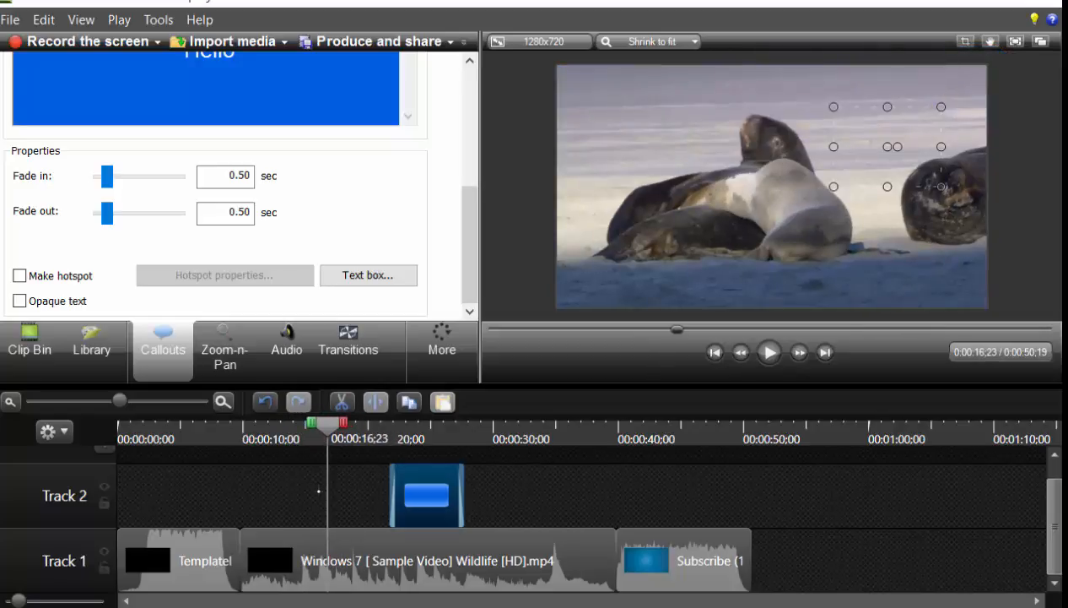
drag(426, 496, 357, 496)
drag(422, 579, 371, 588)
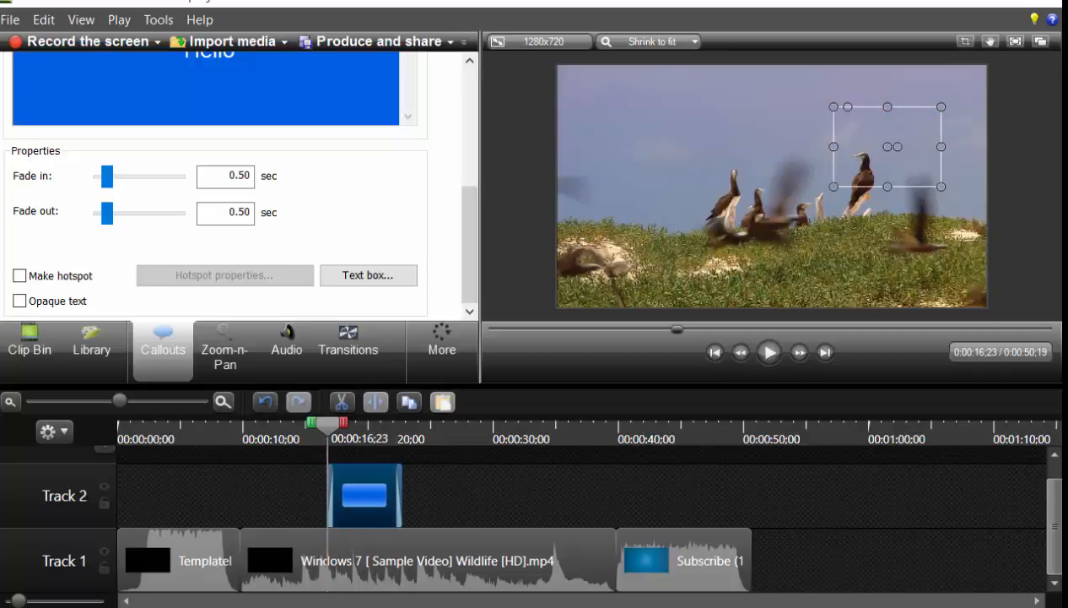
Play the timeline from 0:00:16;23 to preview the callout, and move it along Track 2 to start at about 0:00:24
click(768, 352)
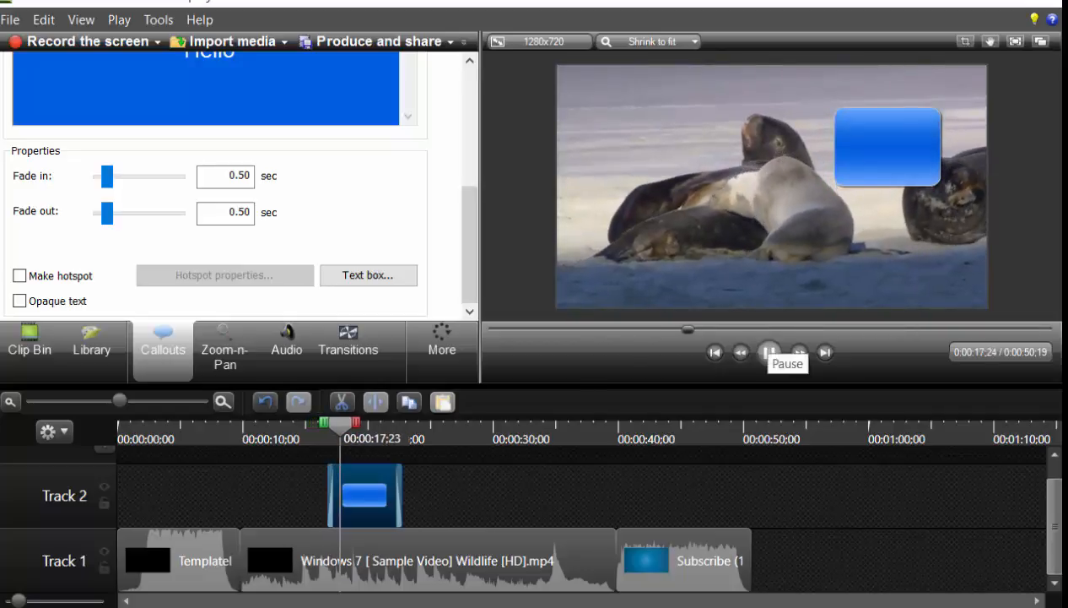
click(769, 352)
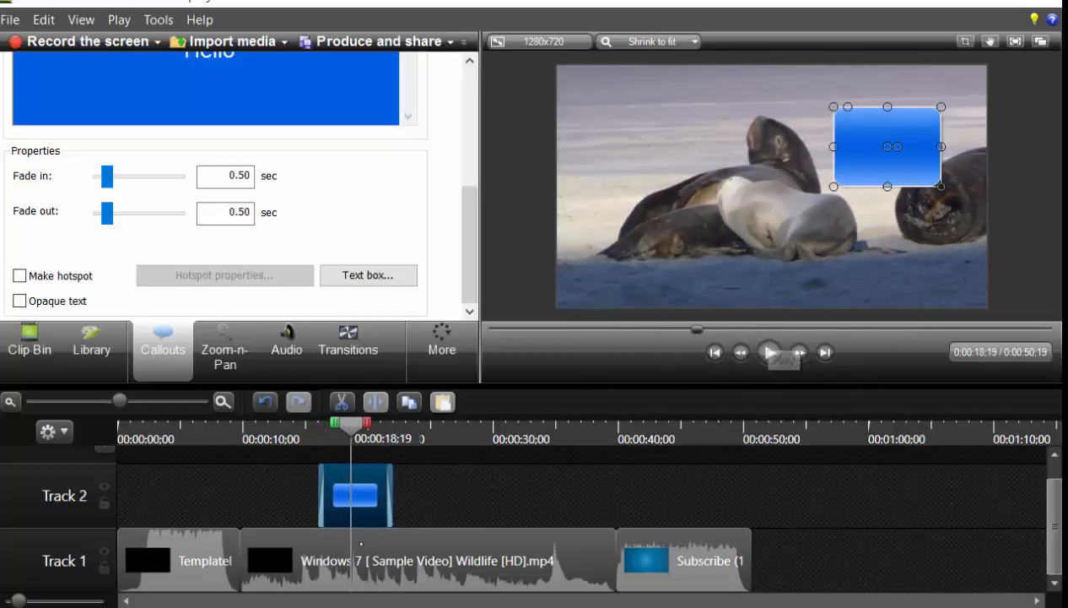
drag(361, 542, 465, 511)
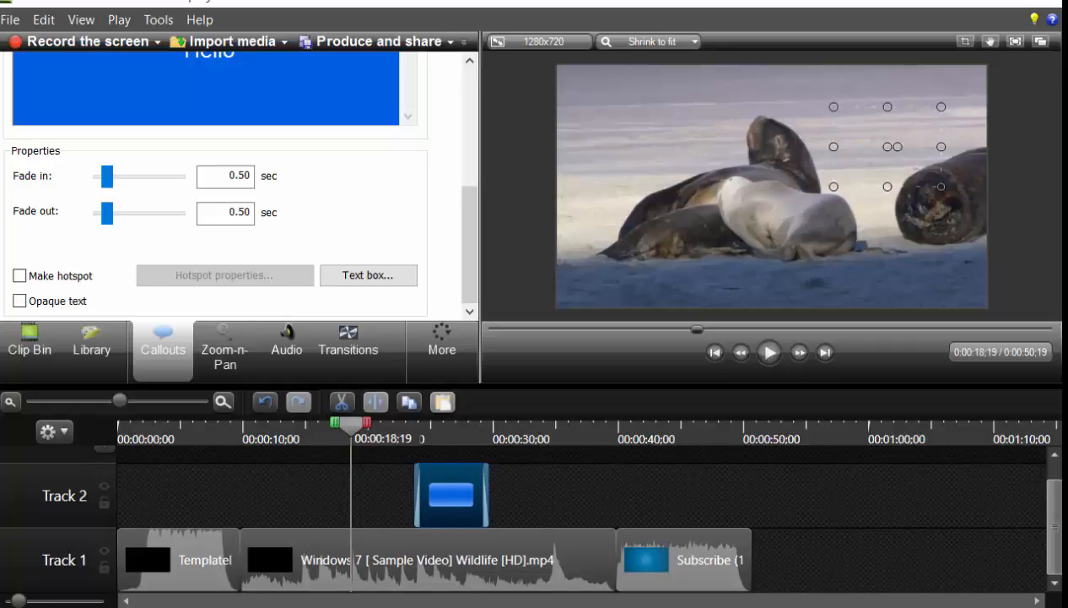
Cut the range from 0:00:14;04 to 0:00:16;16 out of the timeline and play across the join in the Wildlife clip
drag(351, 425, 361, 541)
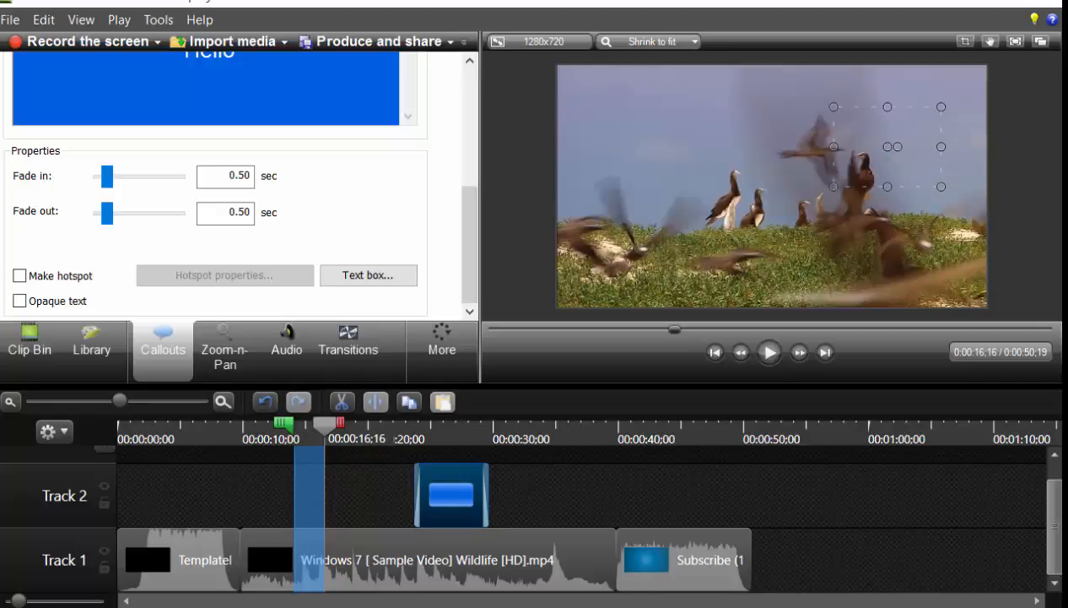
key(ctrl+x)
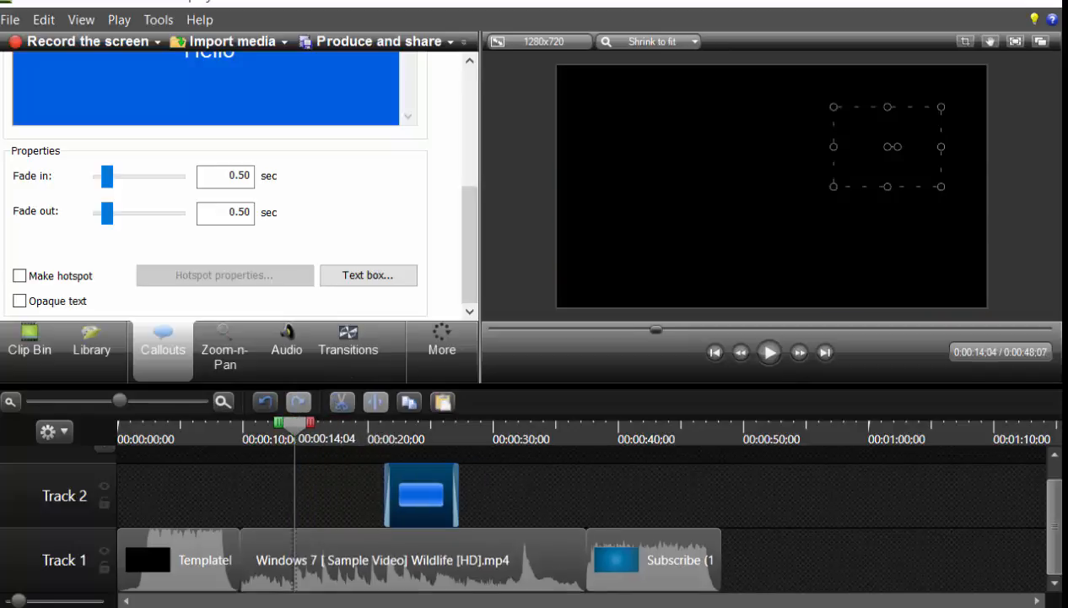
drag(294, 427, 281, 427)
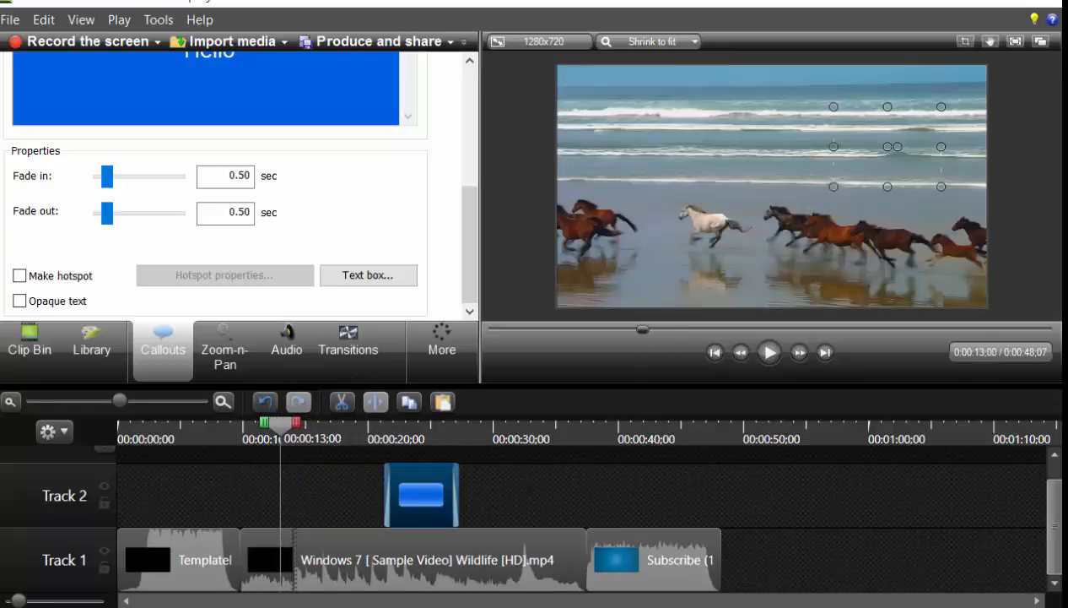
click(769, 353)
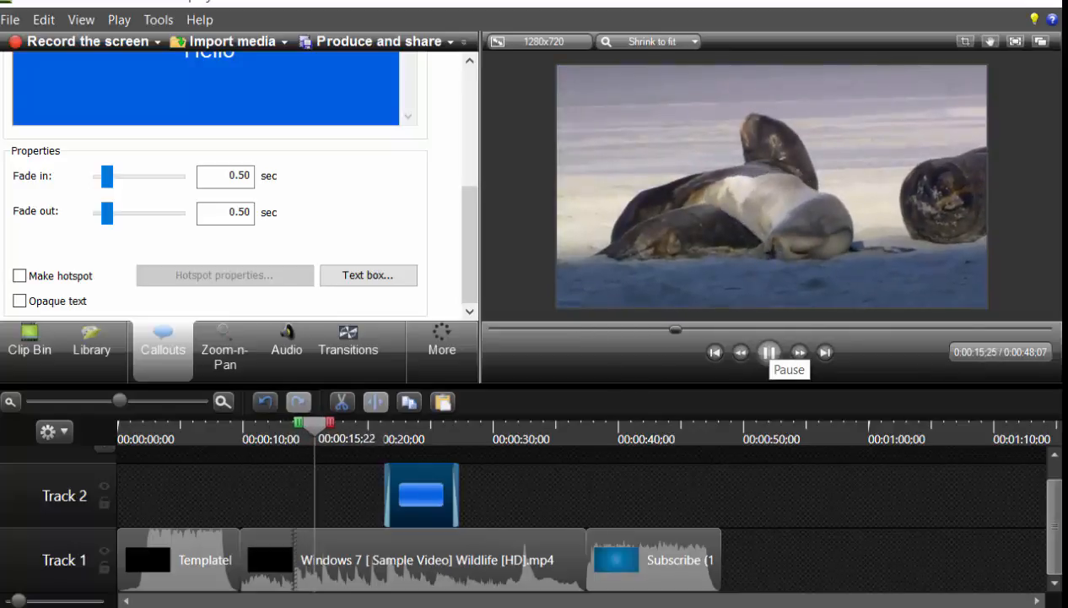
click(768, 352)
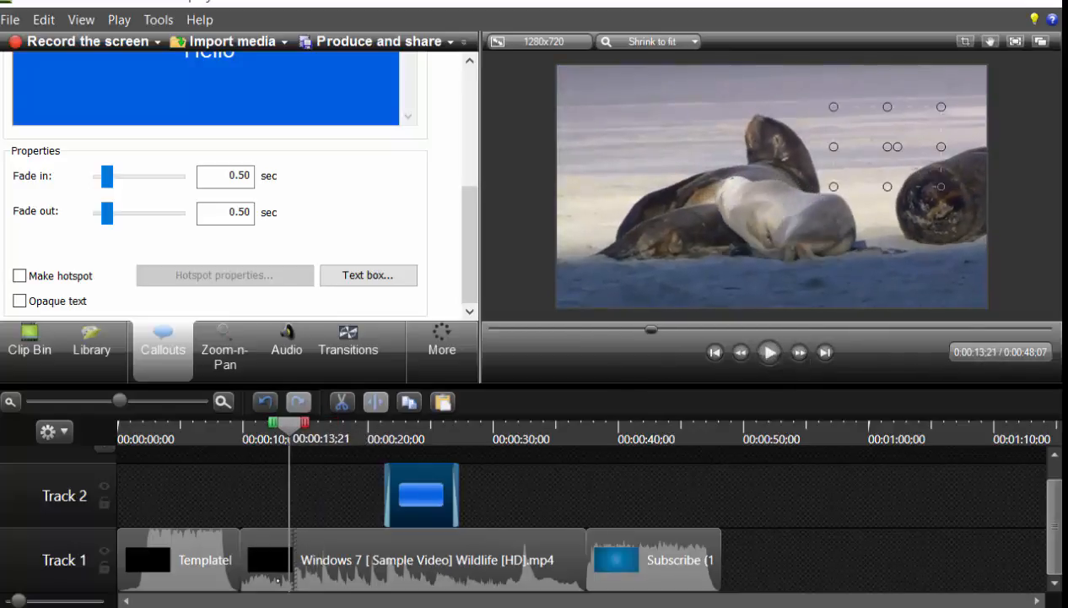
drag(278, 580, 319, 600)
drag(319, 426, 338, 425)
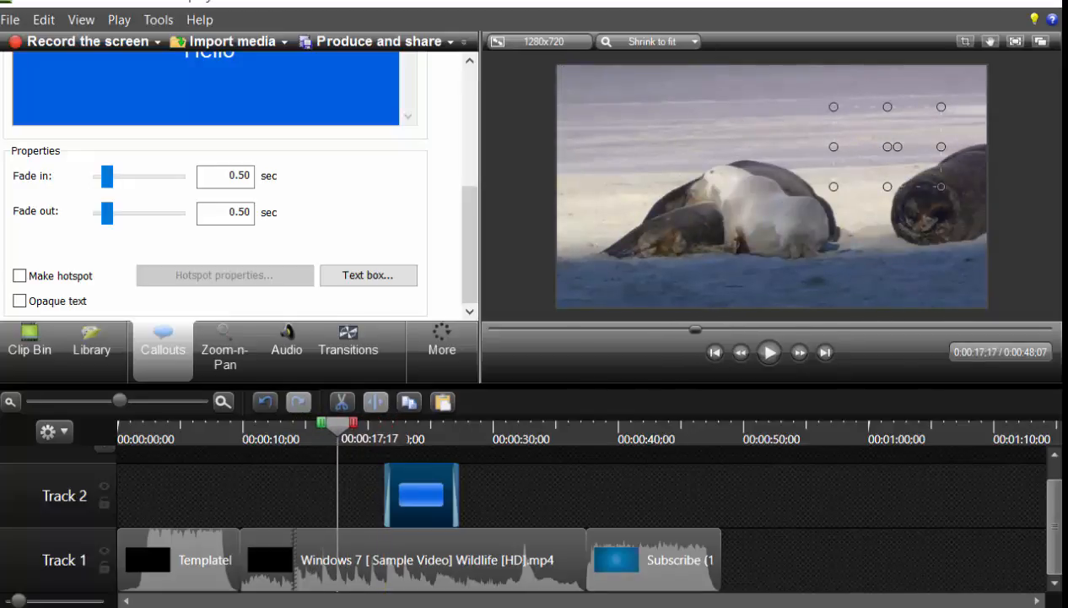
Import AINT_NOBODY_GOT_TIME_FOR_DAT_SOUND_EFFECT_FREE_DOWNLOAD.mp3 from Downloads, showing only audio files
click(30, 342)
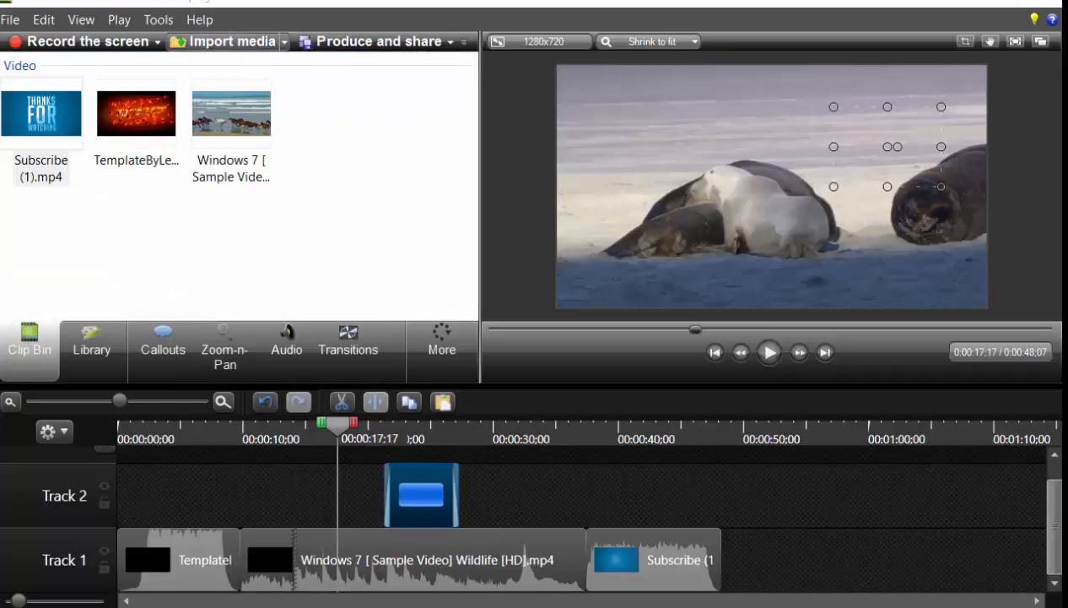
click(224, 41)
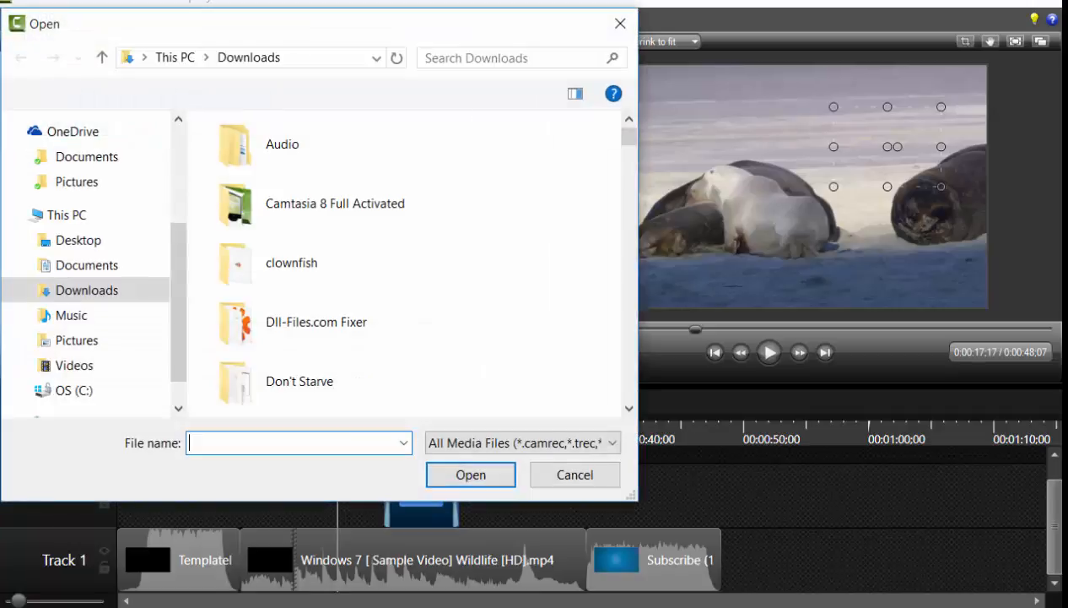
click(466, 57)
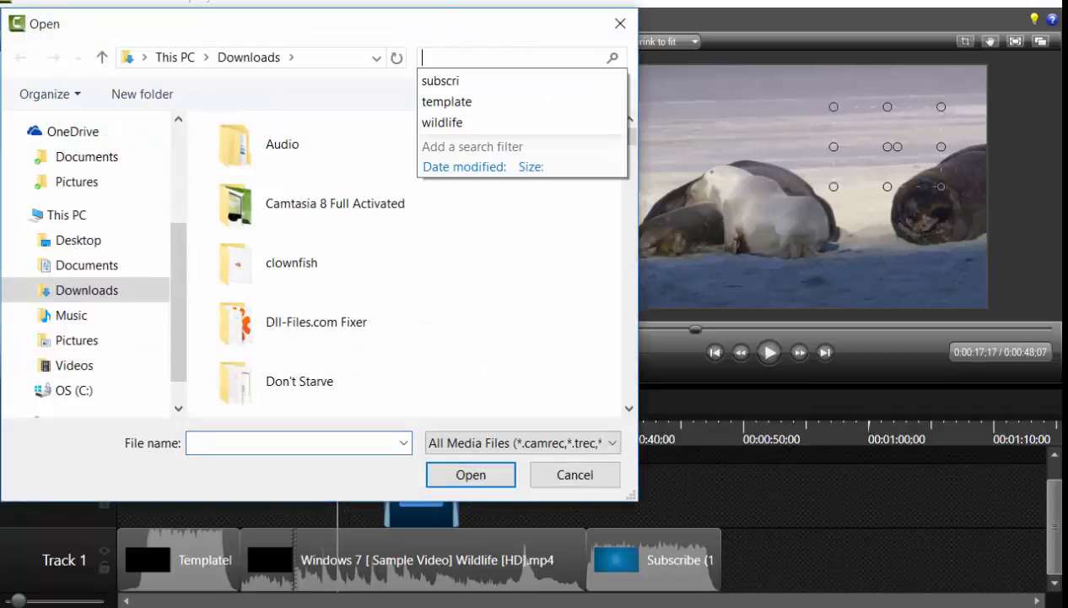
click(523, 443)
click(540, 497)
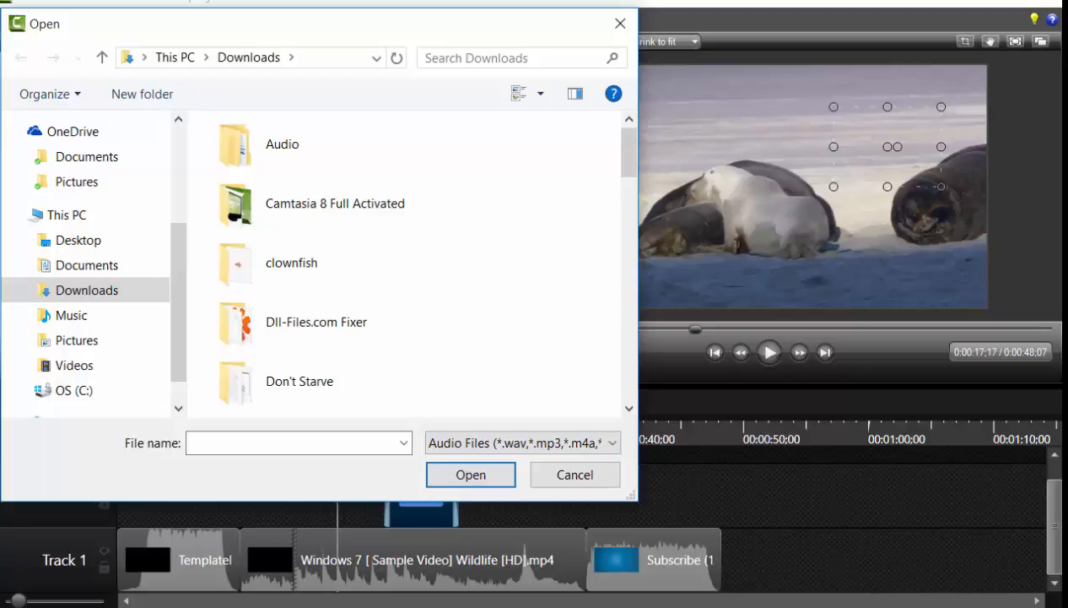
scroll(409, 261, down, 10)
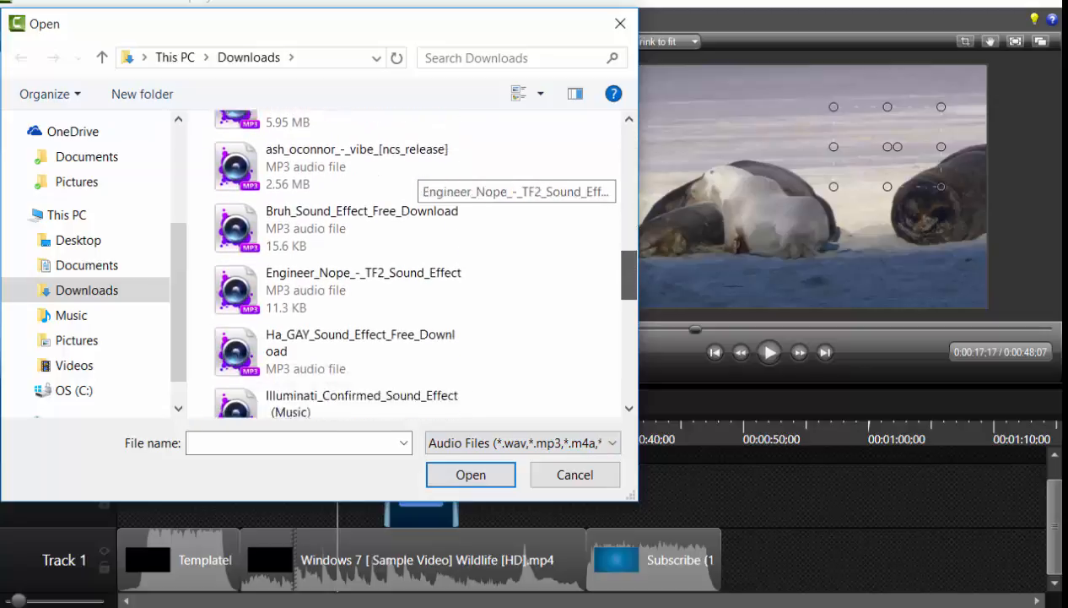
scroll(410, 262, down, 3)
scroll(409, 262, up, 7)
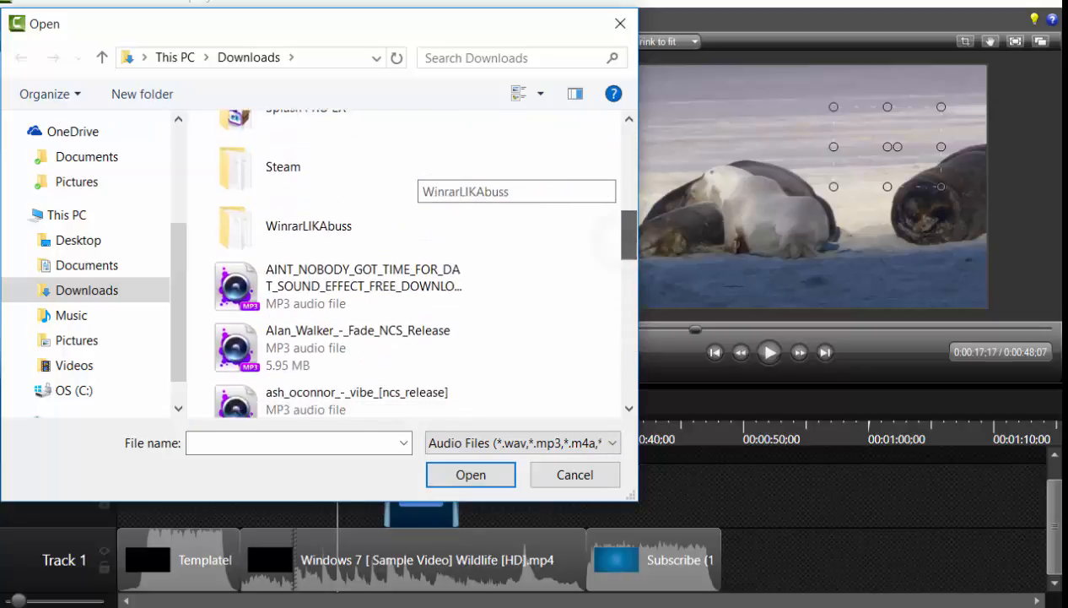
double_click(342, 277)
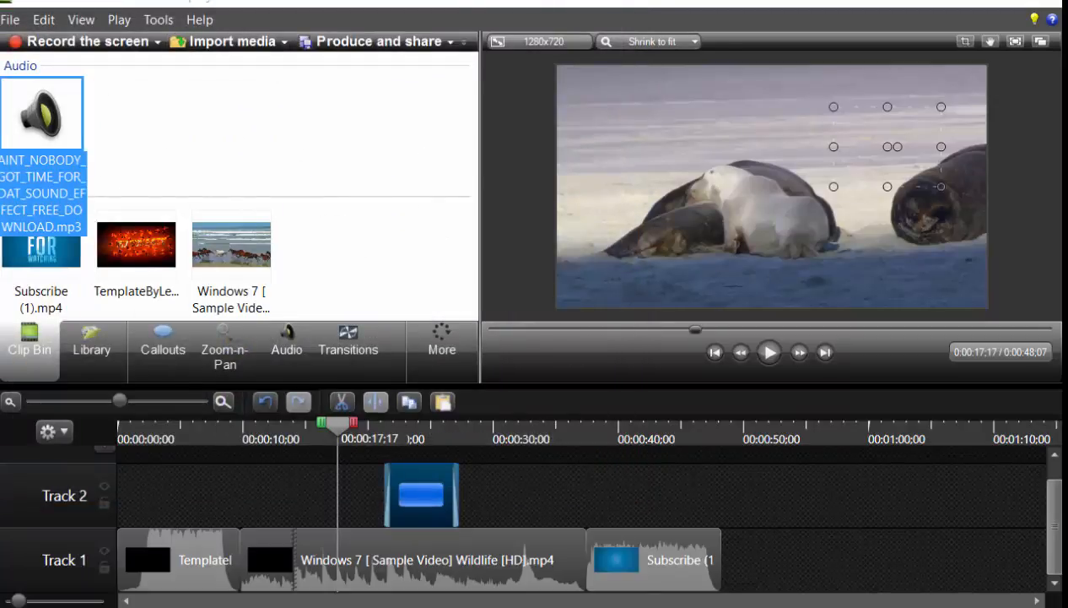
Place the imported sound effect on a new Track 3 and shift it to start at about 0:00:13
drag(42, 115, 283, 460)
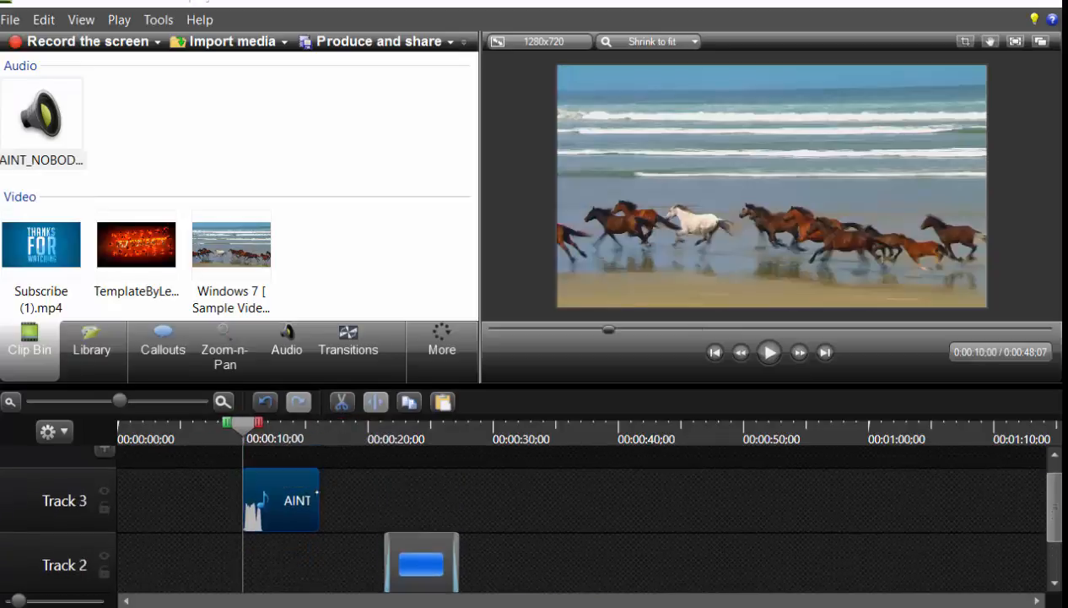
drag(281, 499, 315, 500)
drag(1052, 515, 1051, 548)
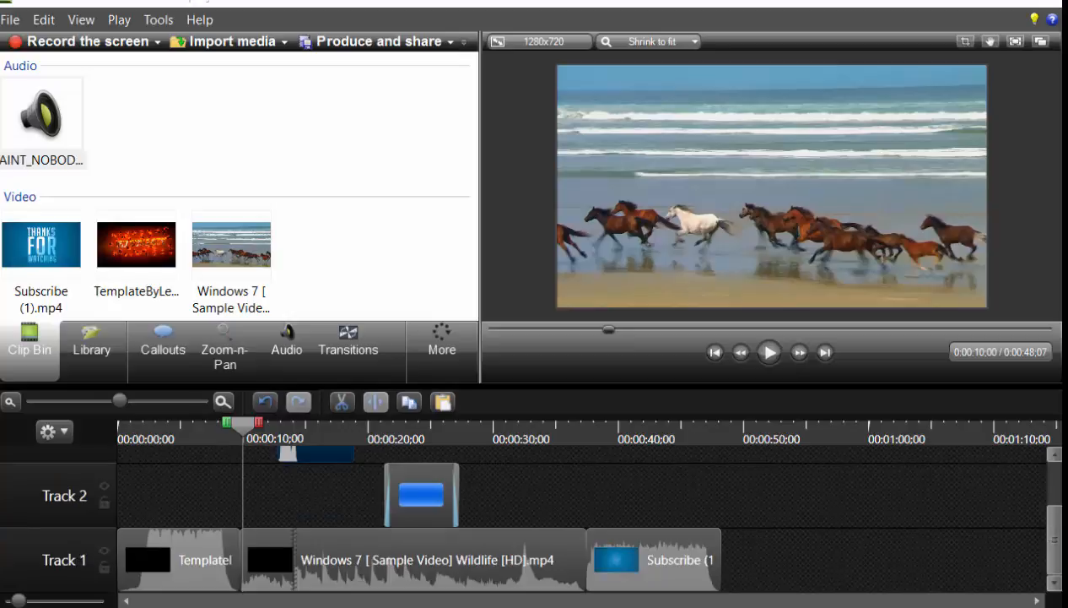
Move the playhead to 0:00:27;09 and shift the callout on Track 2 to start at about 0:00:19
drag(243, 425, 460, 424)
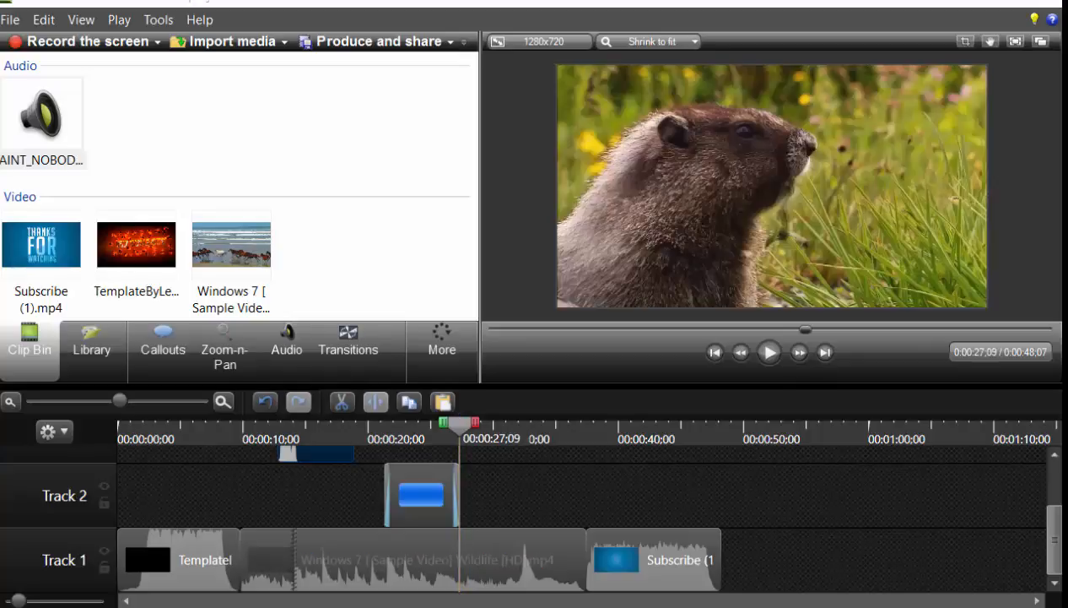
click(426, 494)
drag(422, 496, 397, 496)
Move the sound effect along Track 3 to start at 0:00:27;09 and play the timeline from there to preview it
drag(1055, 538, 1055, 494)
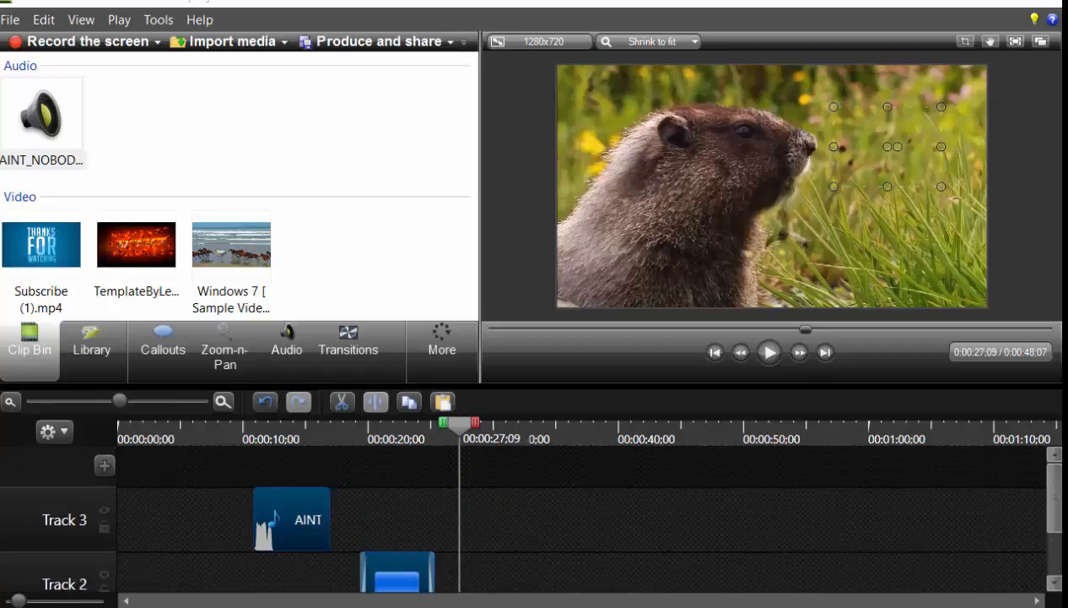
drag(307, 519, 486, 523)
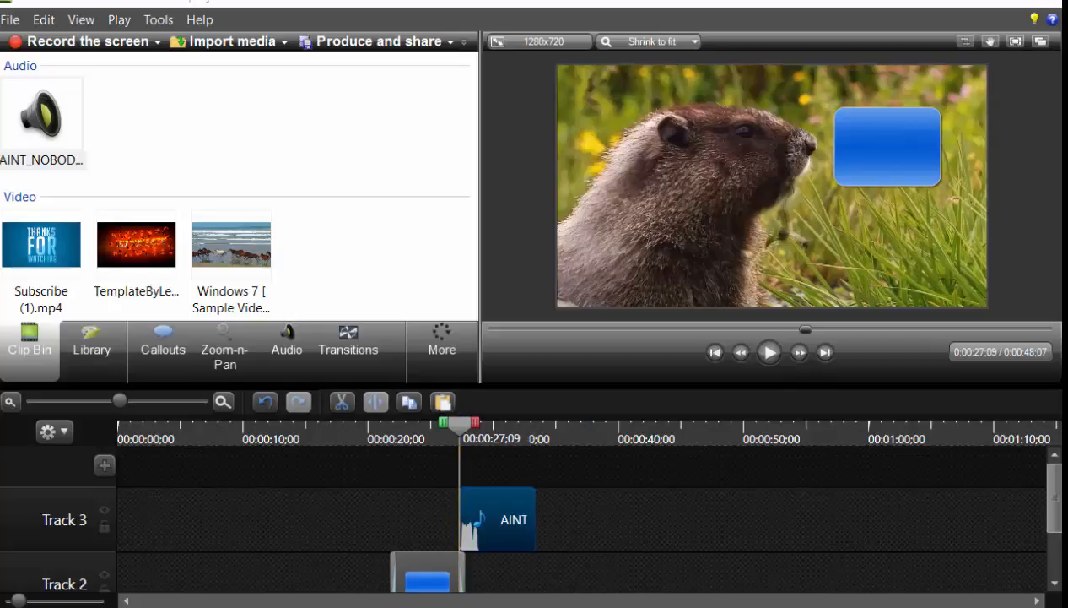
click(768, 351)
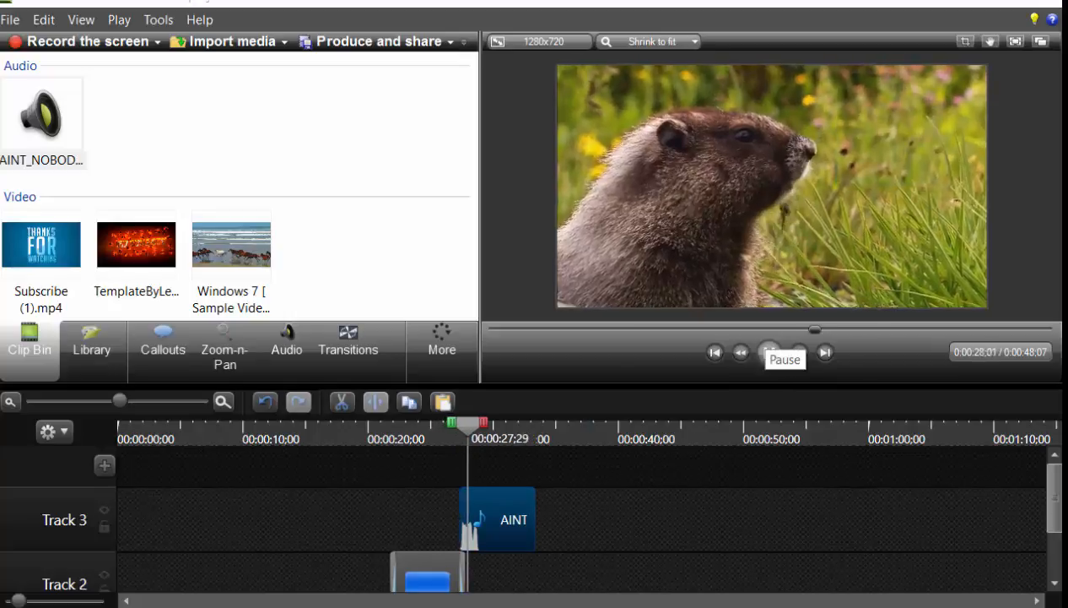
click(769, 352)
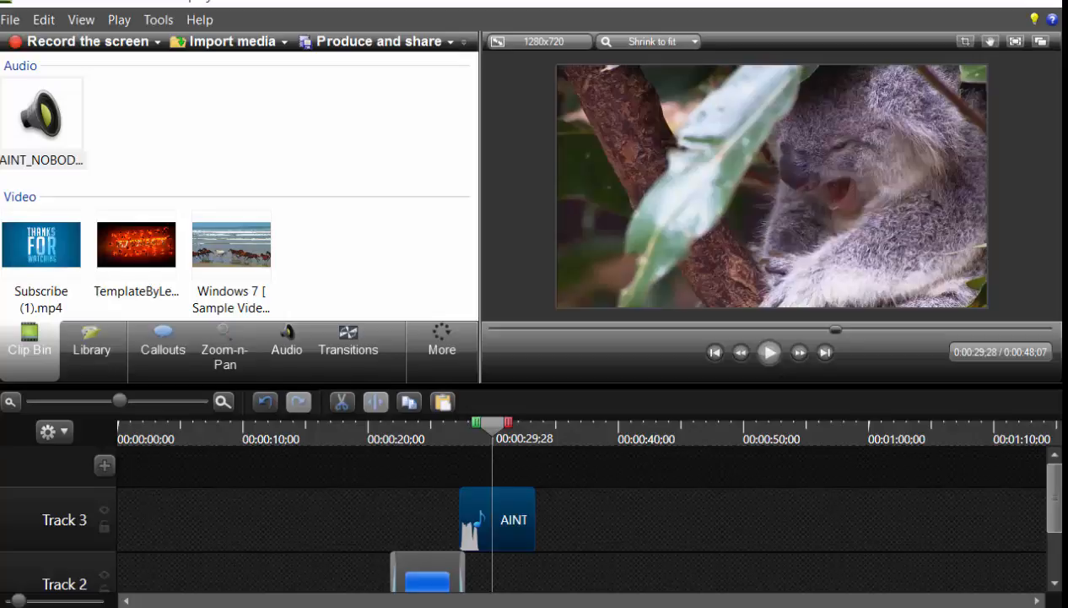
Add a plain text callout at 0:00:33;12 over the Wildlife clip
scroll(583, 519, down, 2)
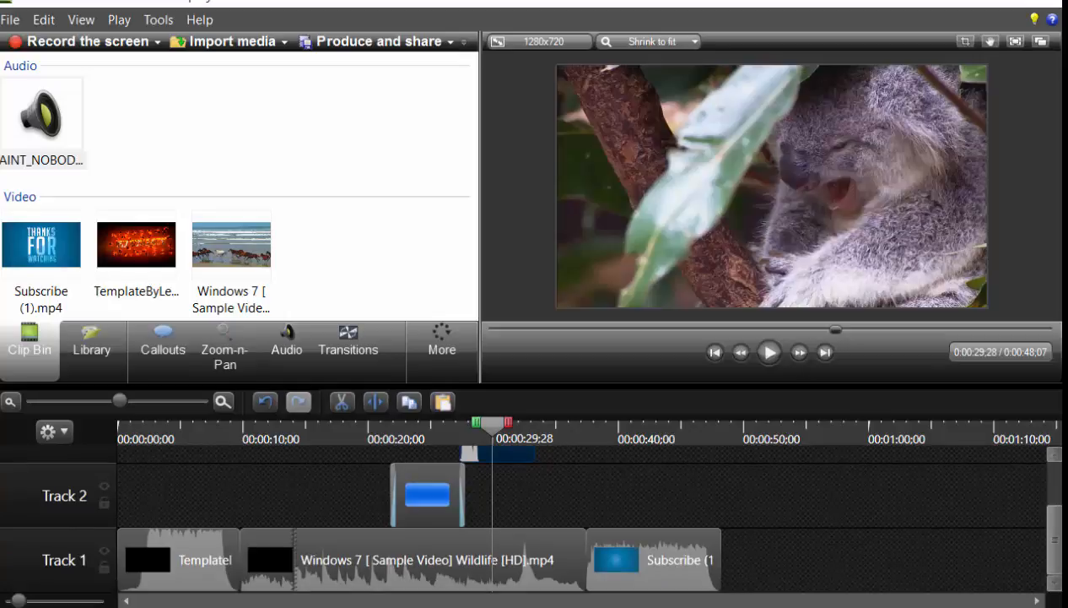
click(527, 564)
click(549, 429)
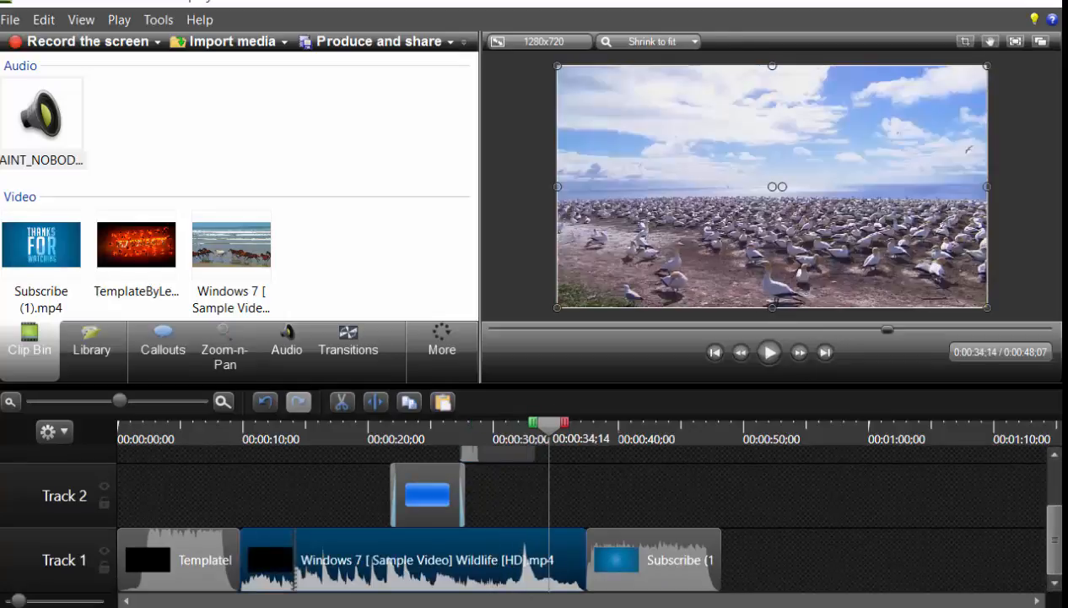
drag(549, 424, 536, 425)
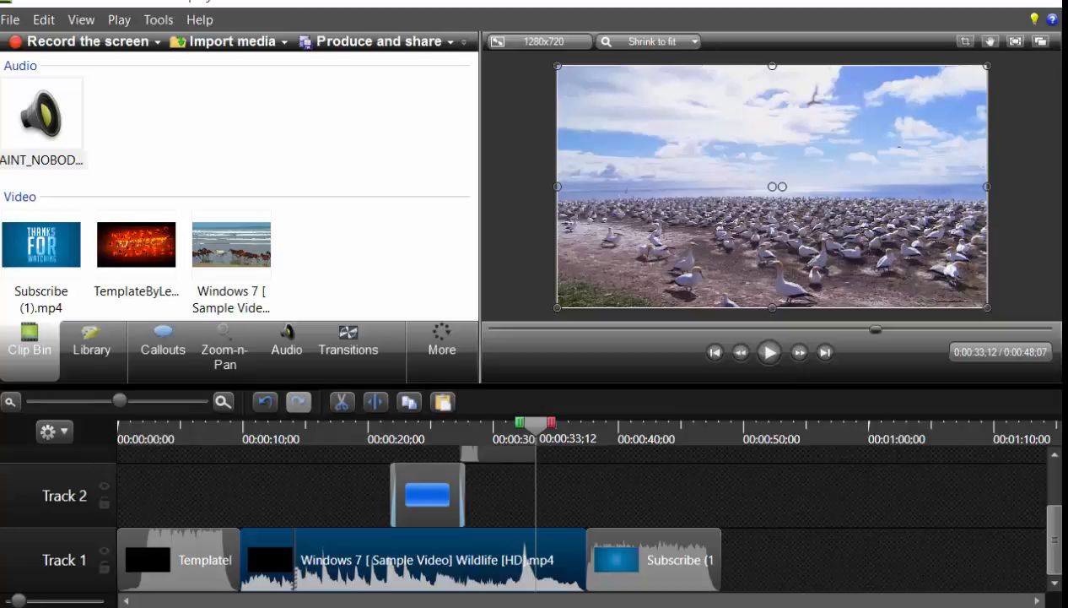
click(163, 340)
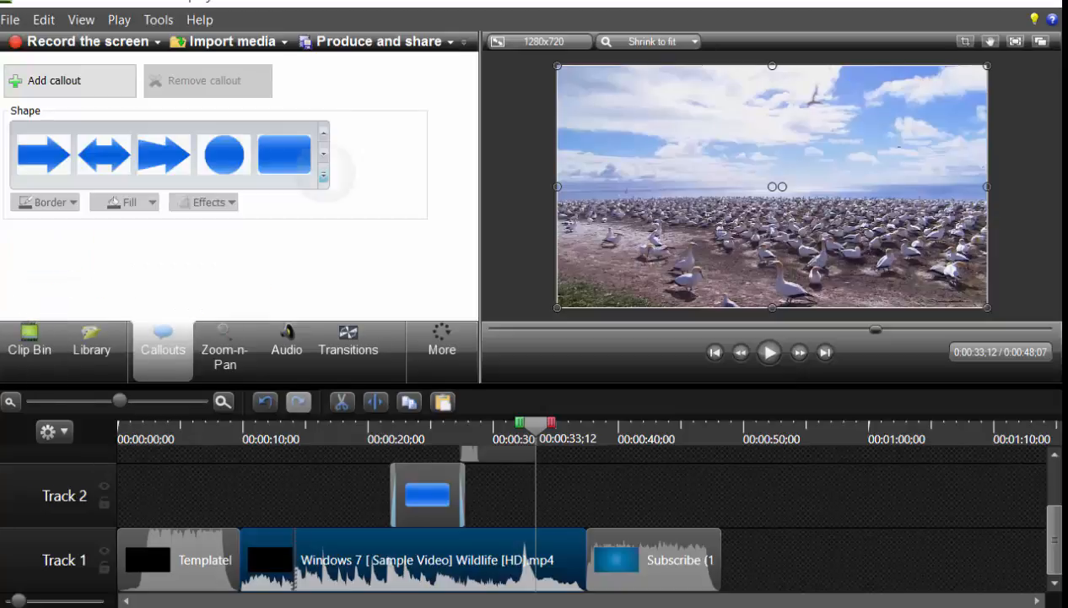
click(322, 190)
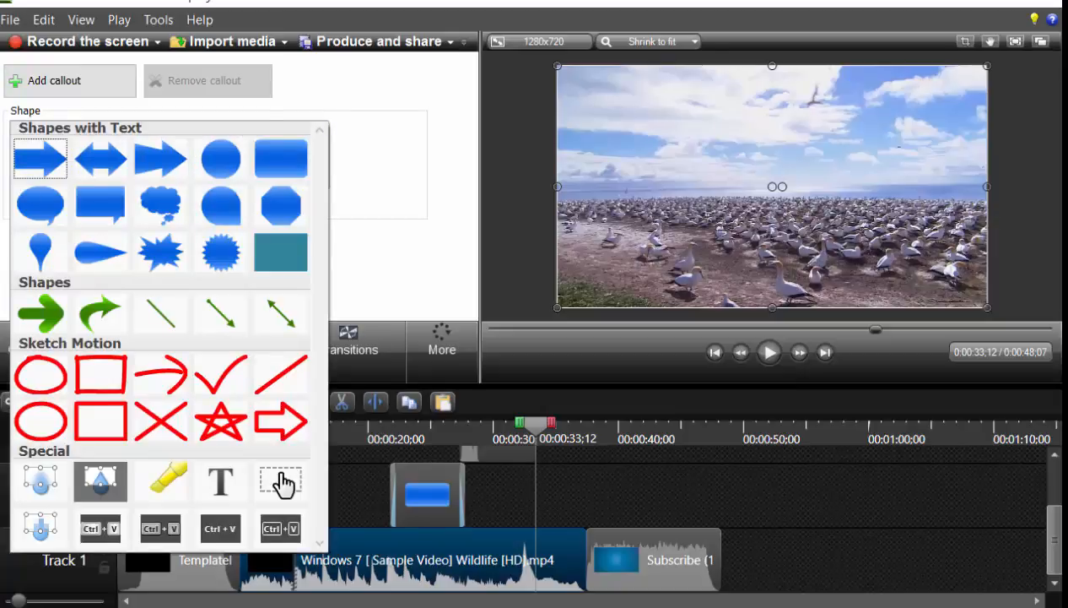
click(281, 481)
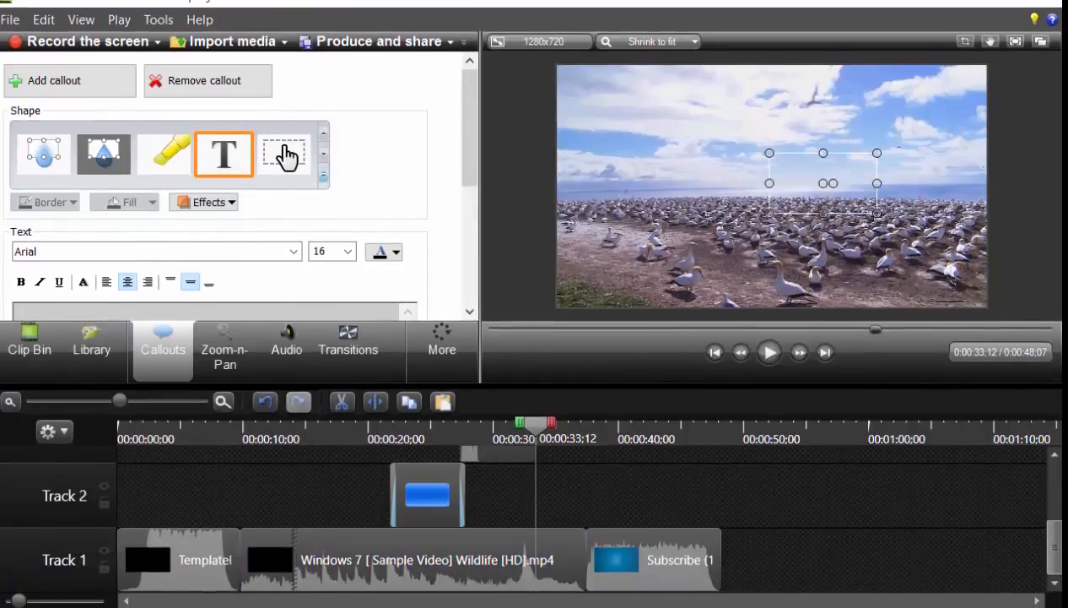
Enter "hi" as the text of the new callout
drag(470, 127, 470, 200)
text(hi)
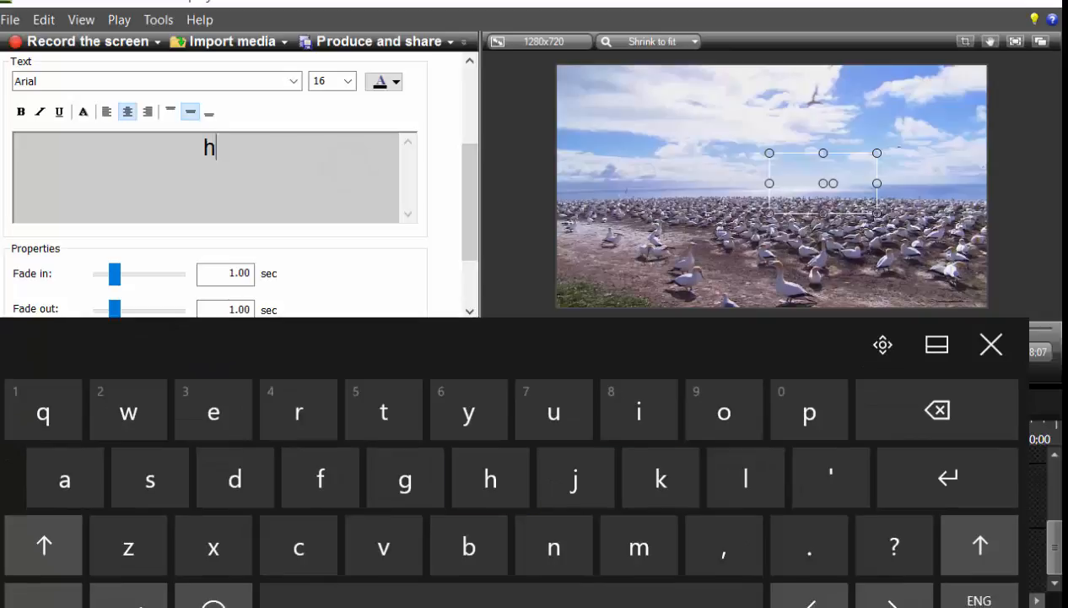
key(BackSpace)
key(BackSpace)
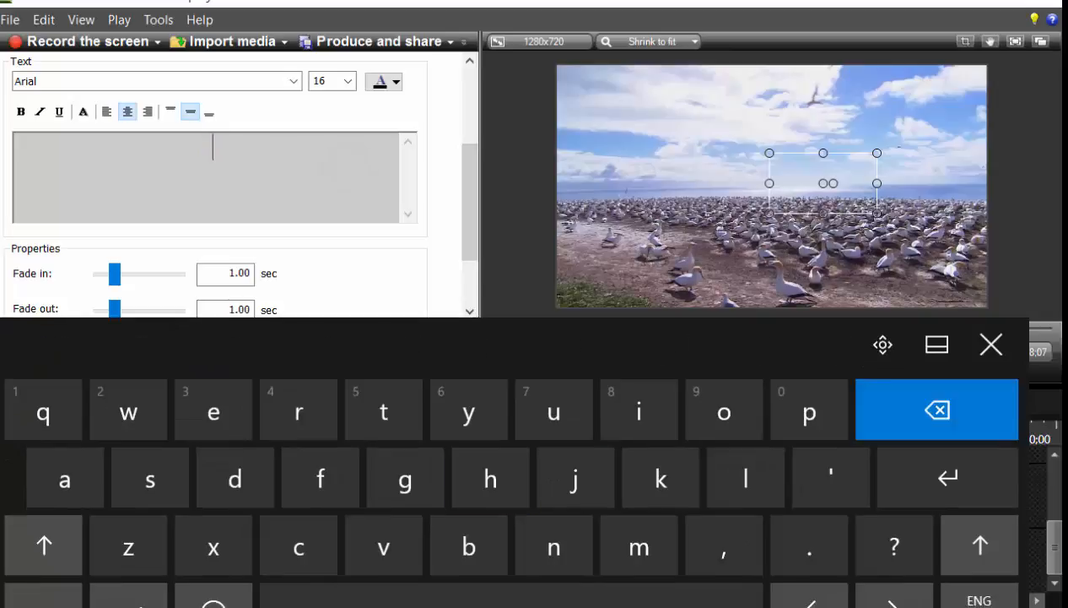
text(hi)
Set the callout's font colour to Orange, Darker 25% and close the on-screen keyboard
click(385, 82)
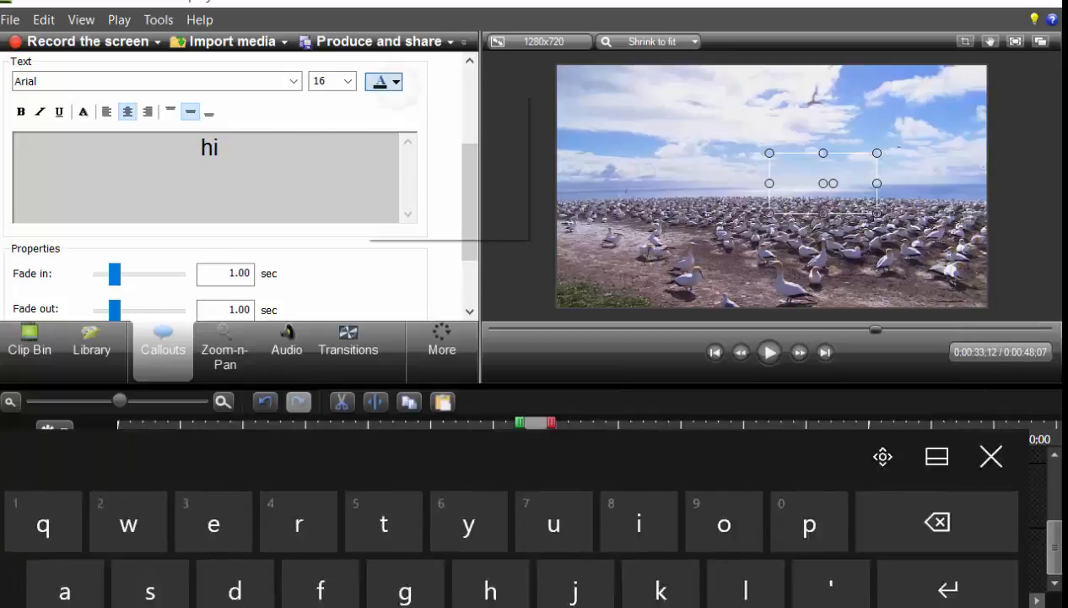
click(420, 172)
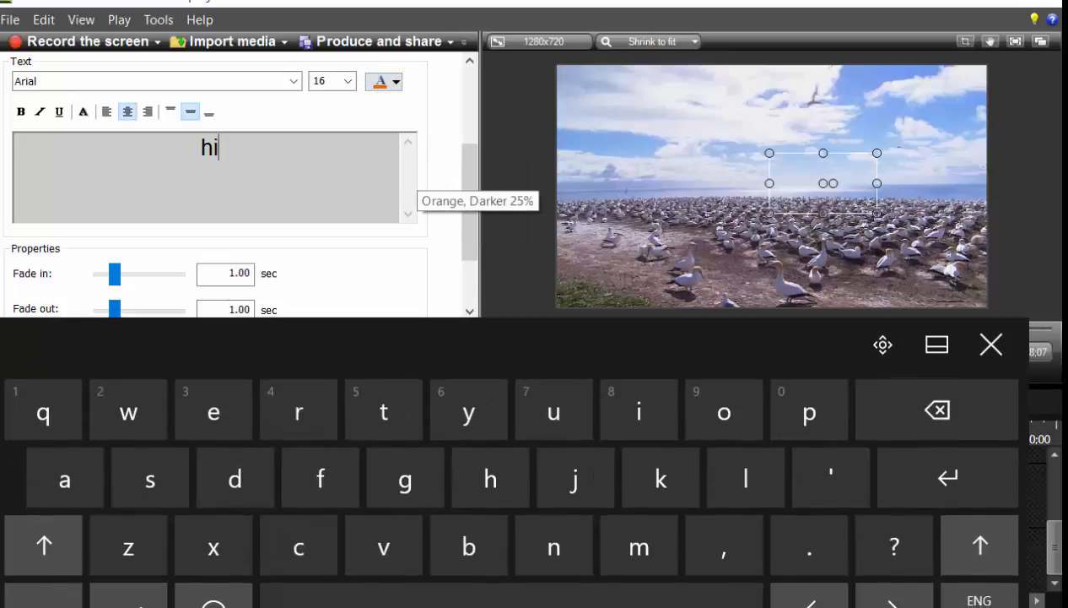
click(991, 344)
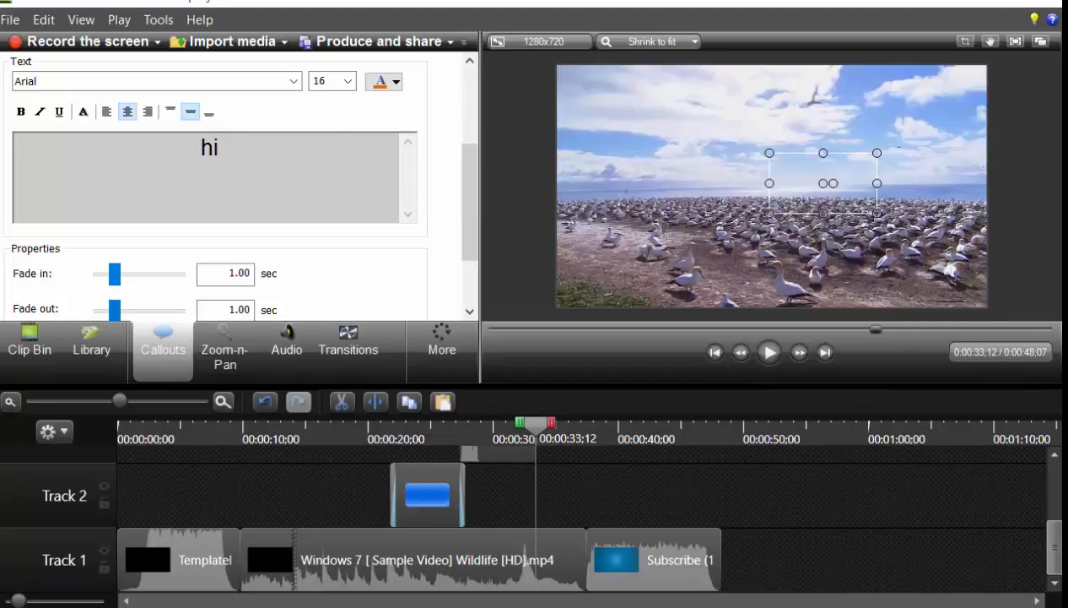
scroll(281, 148, up, 4)
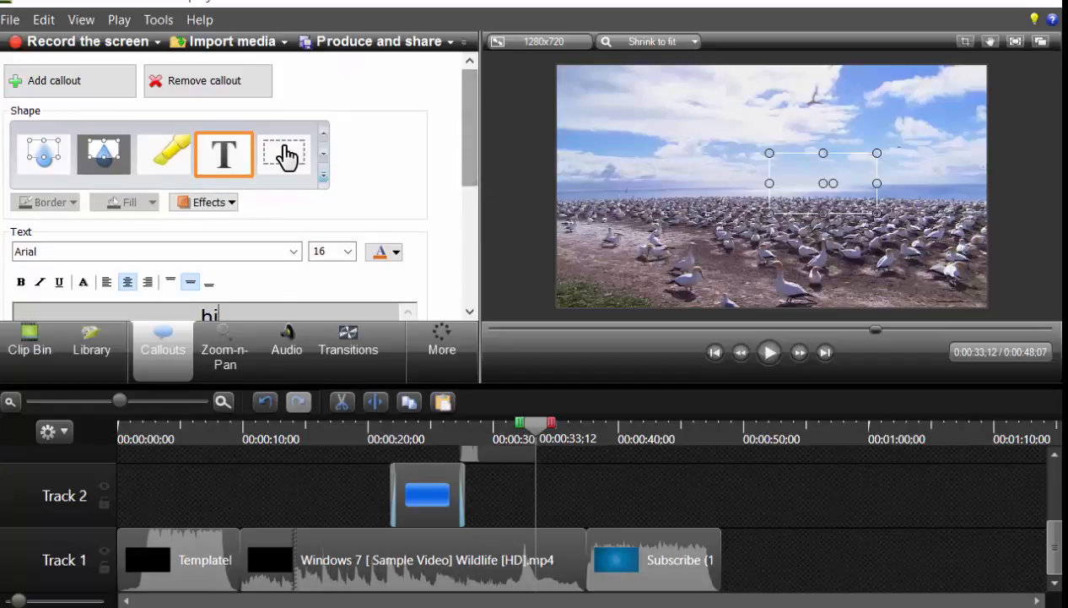
Change the text callout to a Blur callout, then move and enlarge it over the birds in the frame's lower-right area
click(281, 148)
click(39, 485)
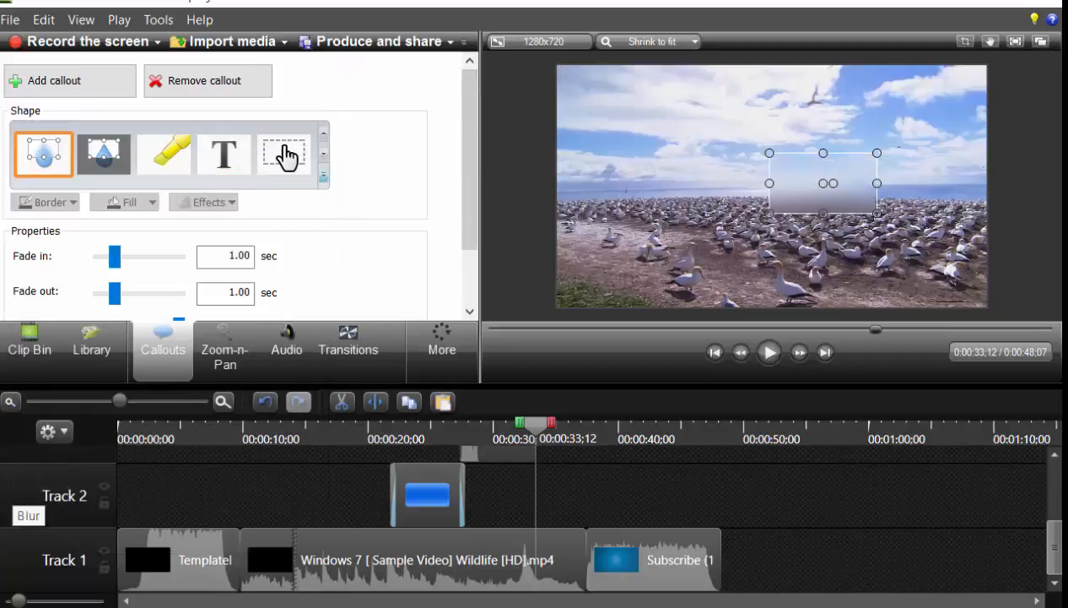
drag(824, 183, 878, 216)
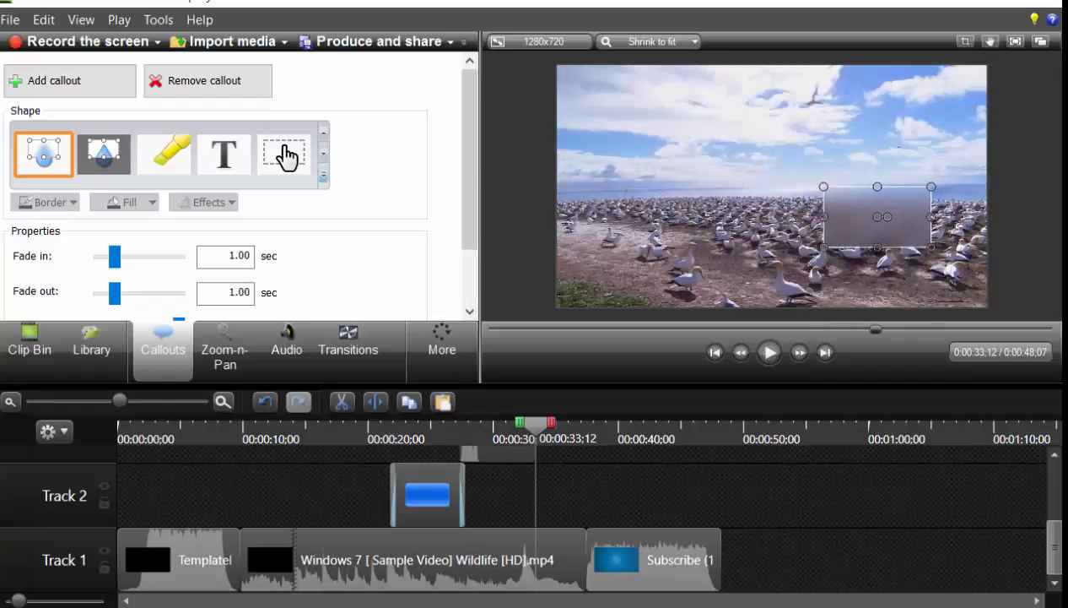
drag(931, 247, 991, 286)
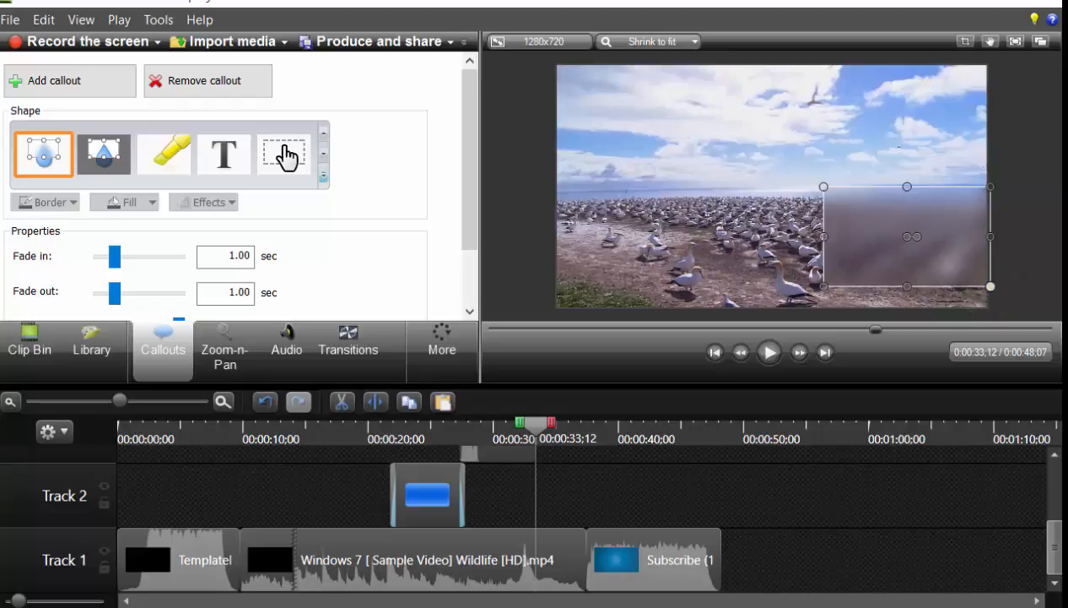
Move the blur callout along Track 4 to start at 0:00:33;12 and play the timeline from there to preview it
scroll(583, 515, up, 3)
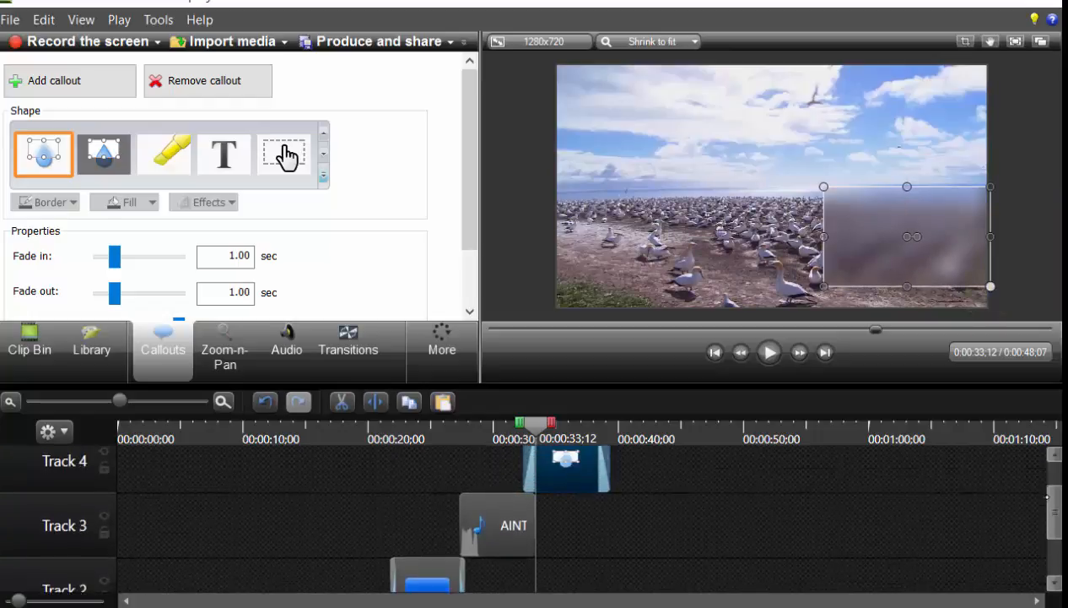
mouse_move(565, 504)
mouse_down()
mouse_move(688, 520)
mouse_move(578, 521)
mouse_up()
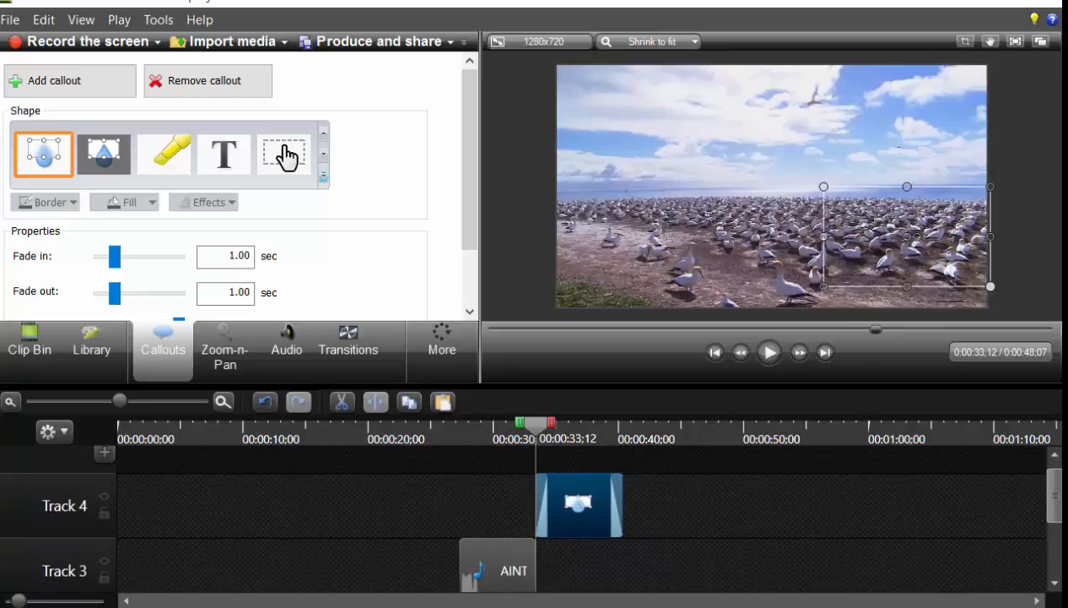
click(769, 352)
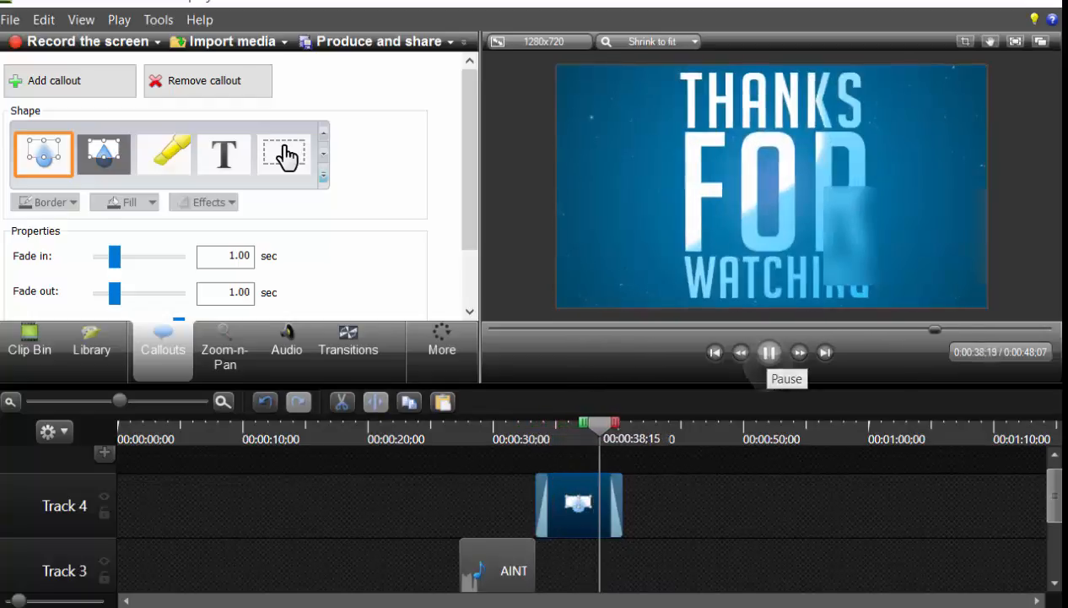
click(768, 352)
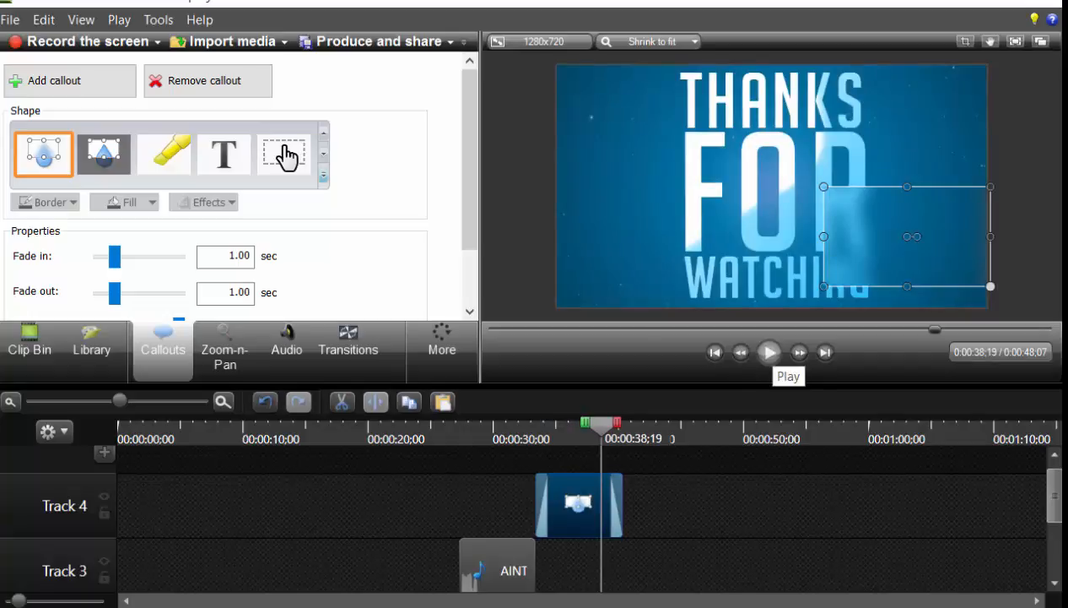
Shorten the blur callout to a duration of 0:00:05;07 and preview it from 0:00:35;11
drag(622, 505, 601, 504)
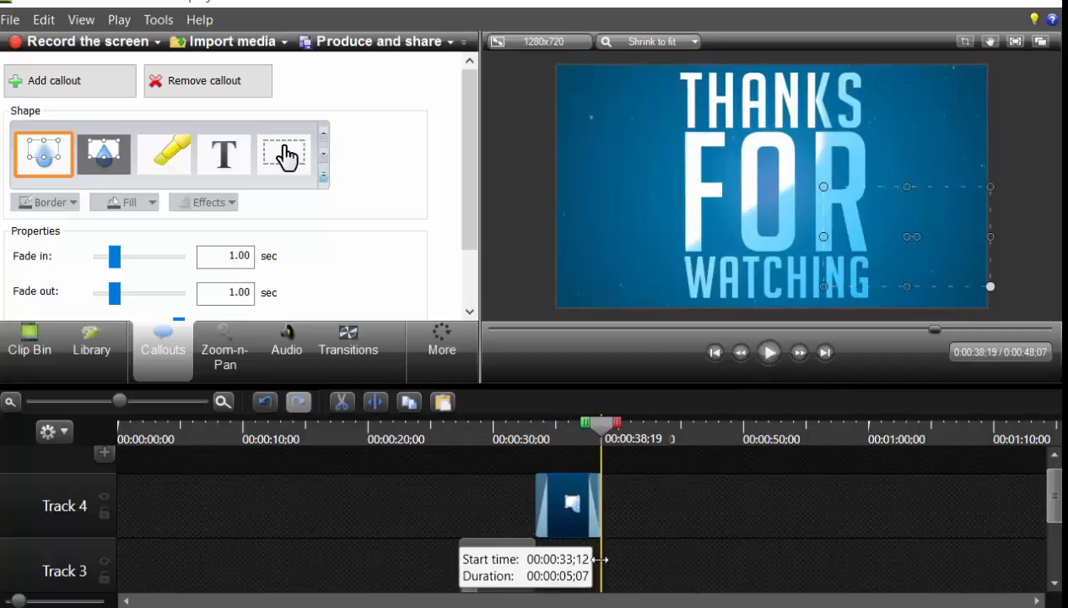
drag(601, 426, 560, 426)
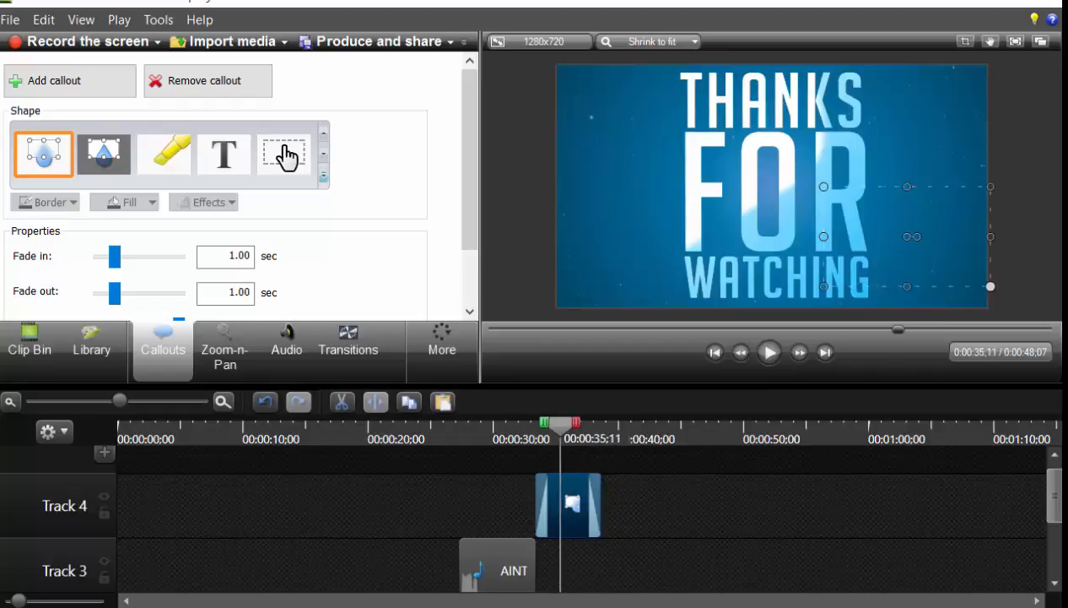
click(769, 352)
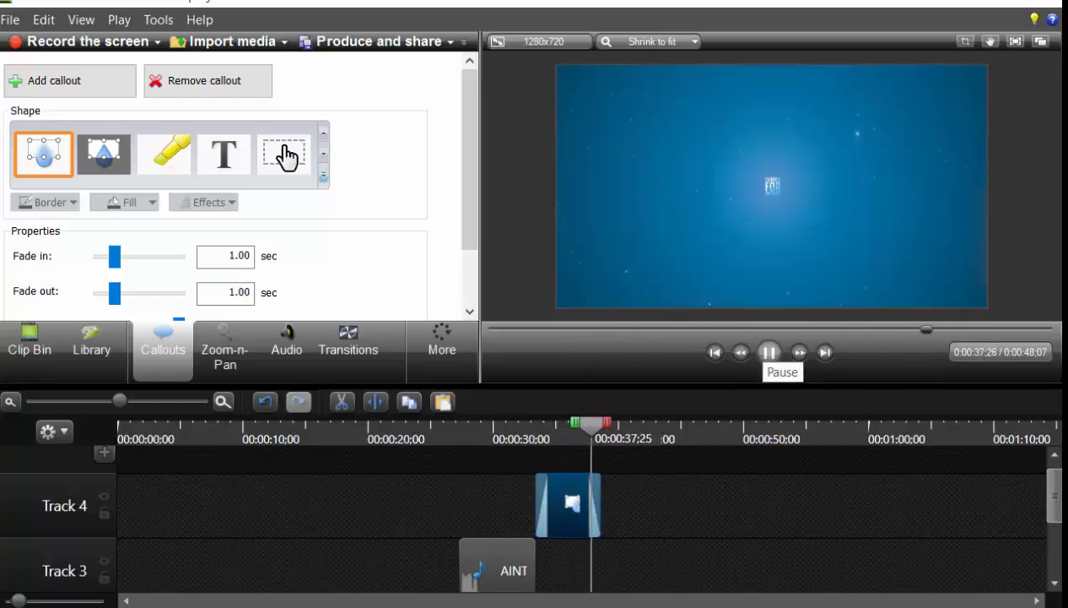
click(769, 352)
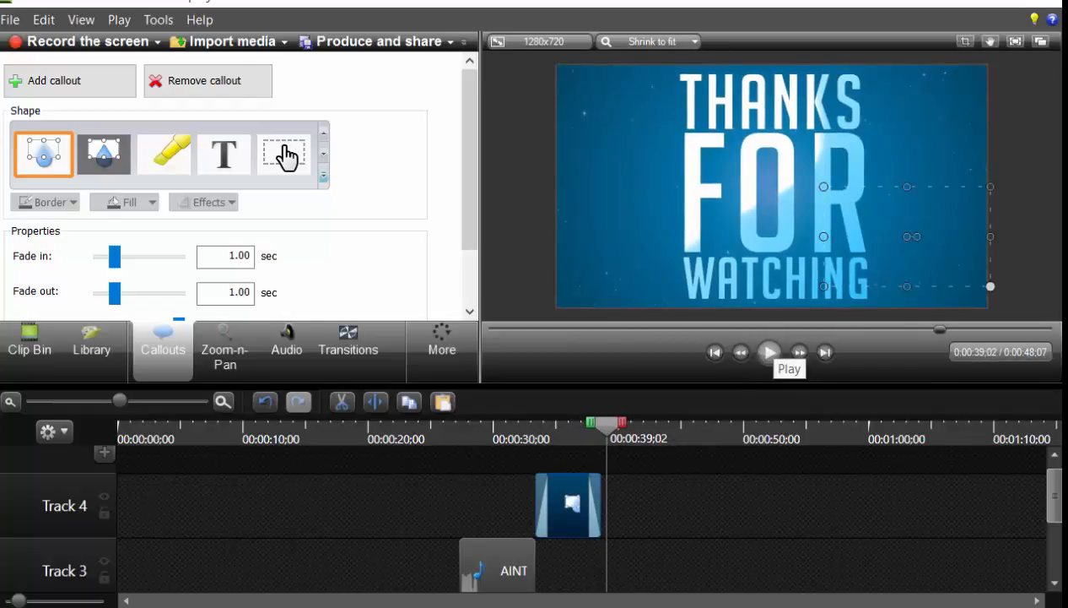
Change the selected callout to Pointy Arrow, add another at 0:00:39;02, and rotate and place it pointing at the word THANKS
scroll(540, 514, down, 2)
scroll(540, 515, up, 1)
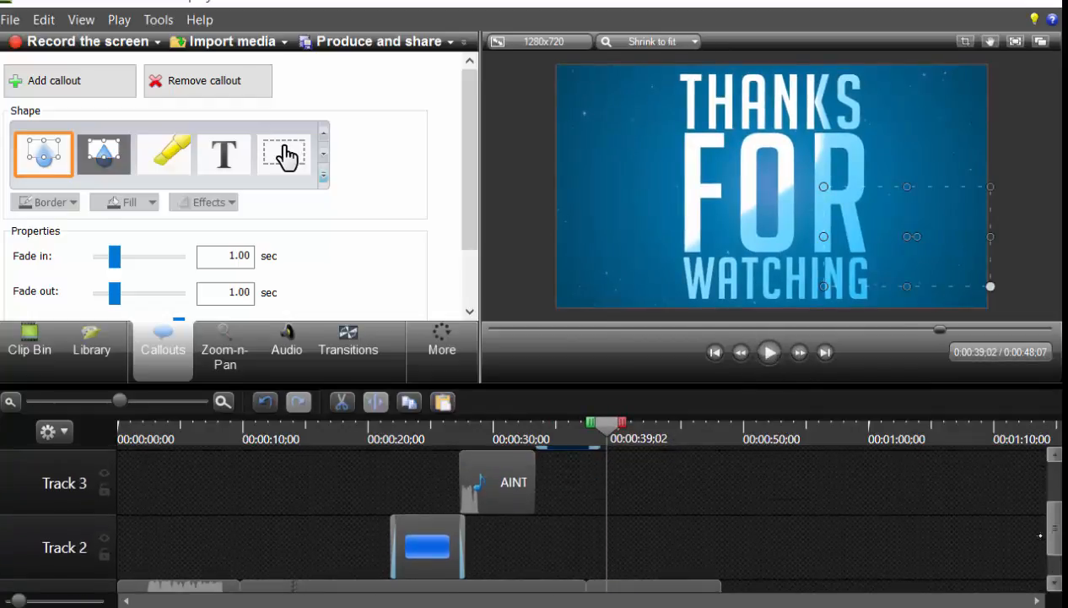
scroll(540, 515, down, 1)
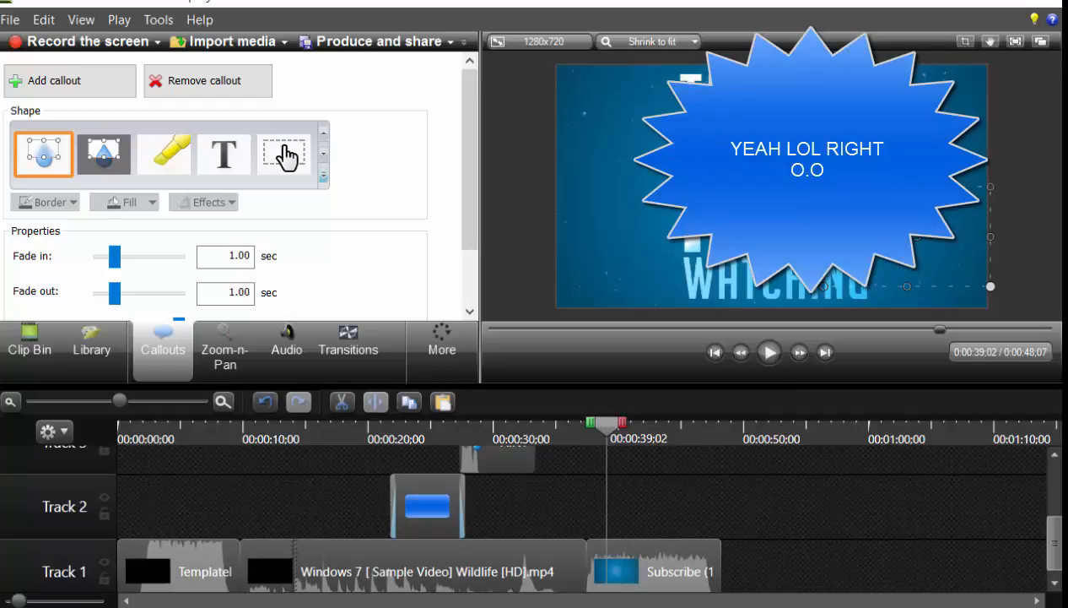
click(323, 176)
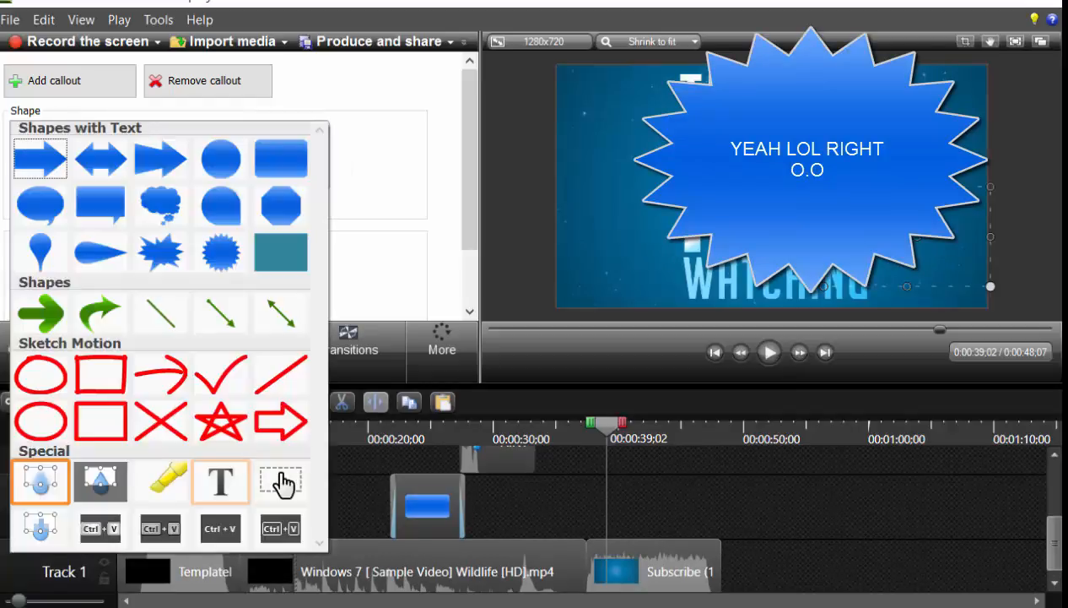
click(34, 160)
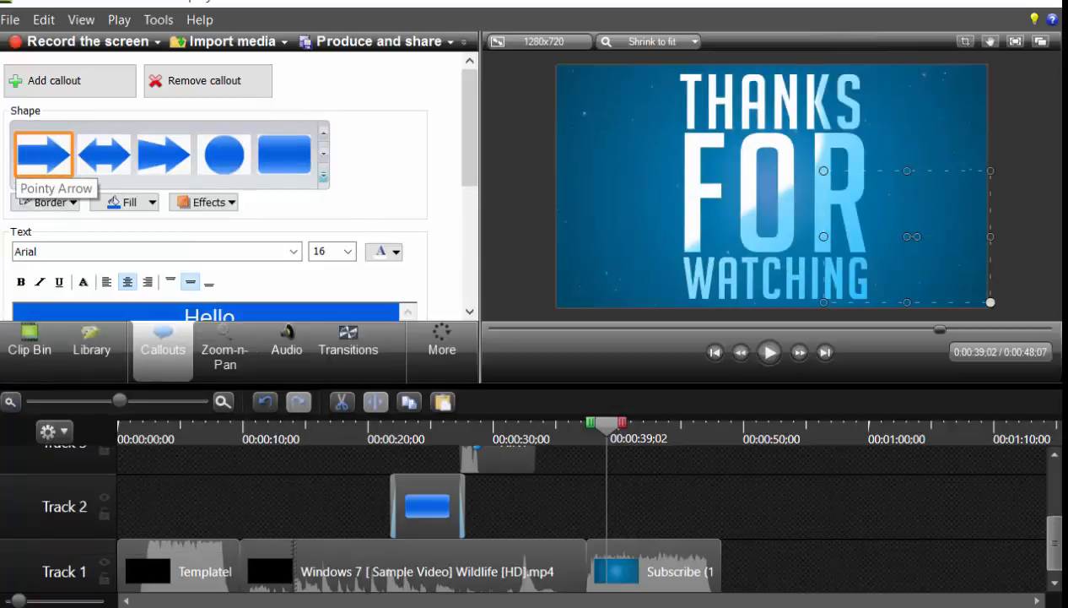
click(54, 80)
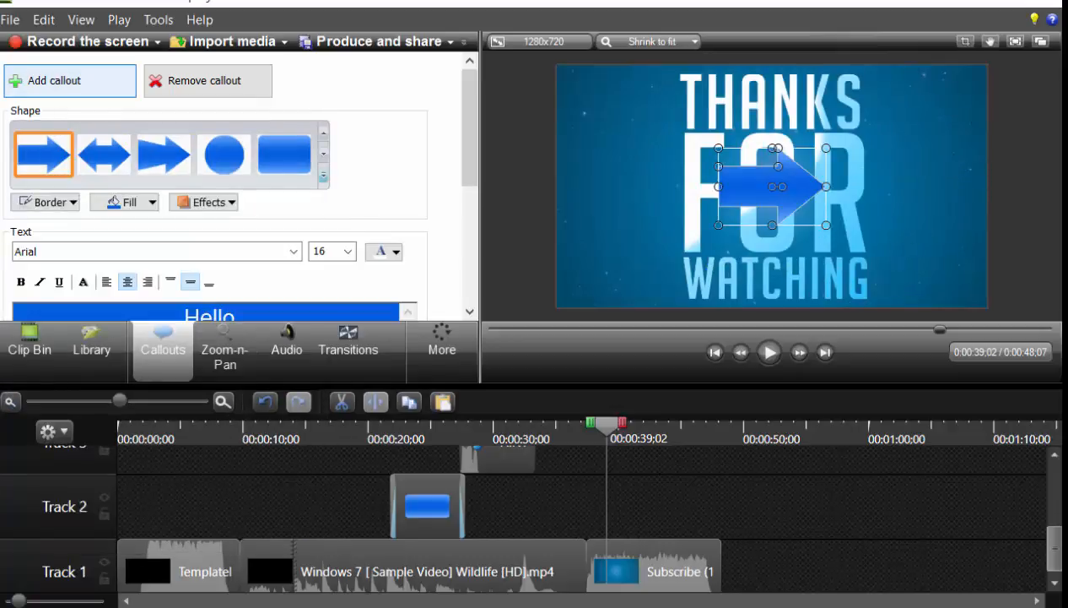
drag(782, 187, 918, 91)
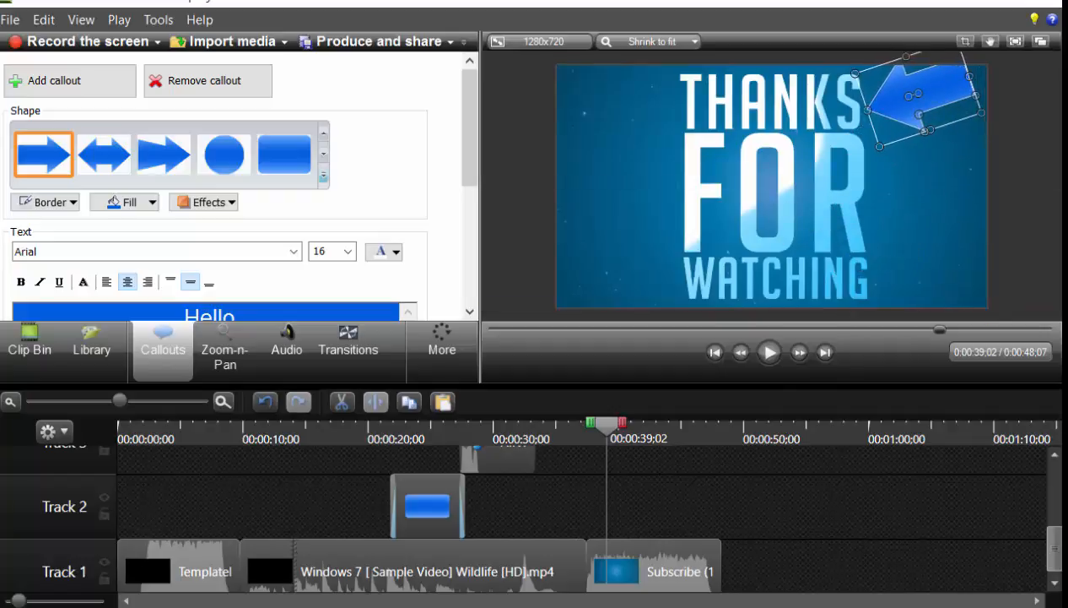
Play the outro from 0:00:39;02 to preview the arrow callout and view its fade and hotspot properties
click(769, 352)
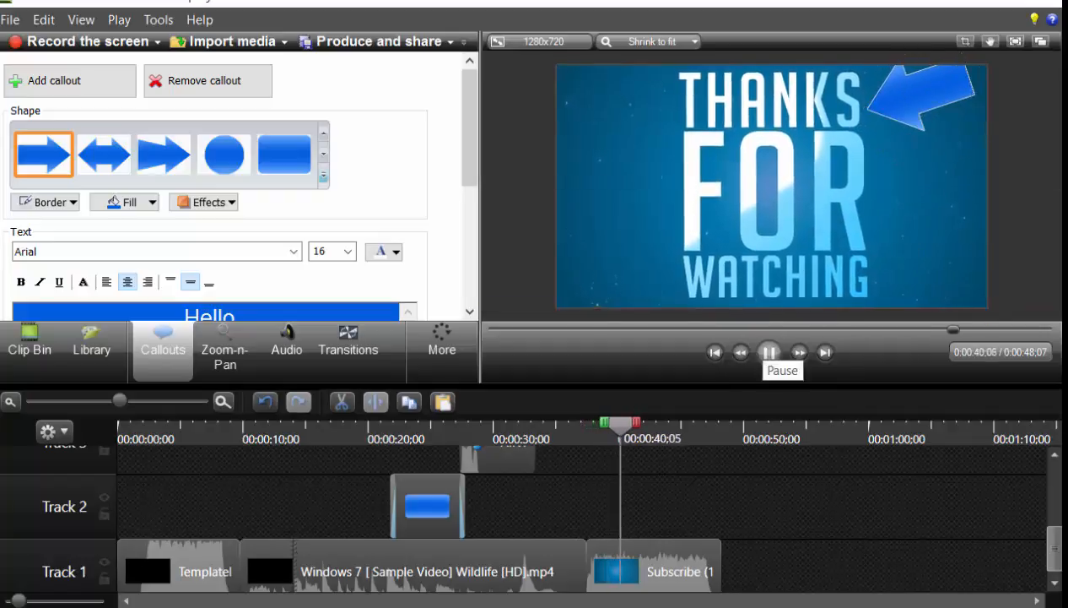
click(769, 351)
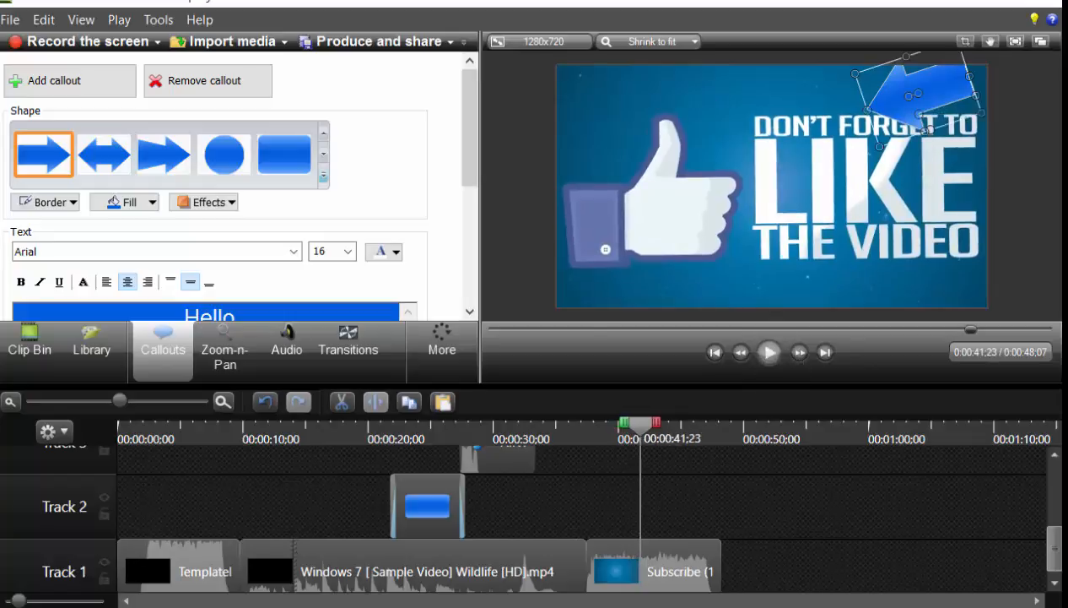
drag(471, 148, 472, 265)
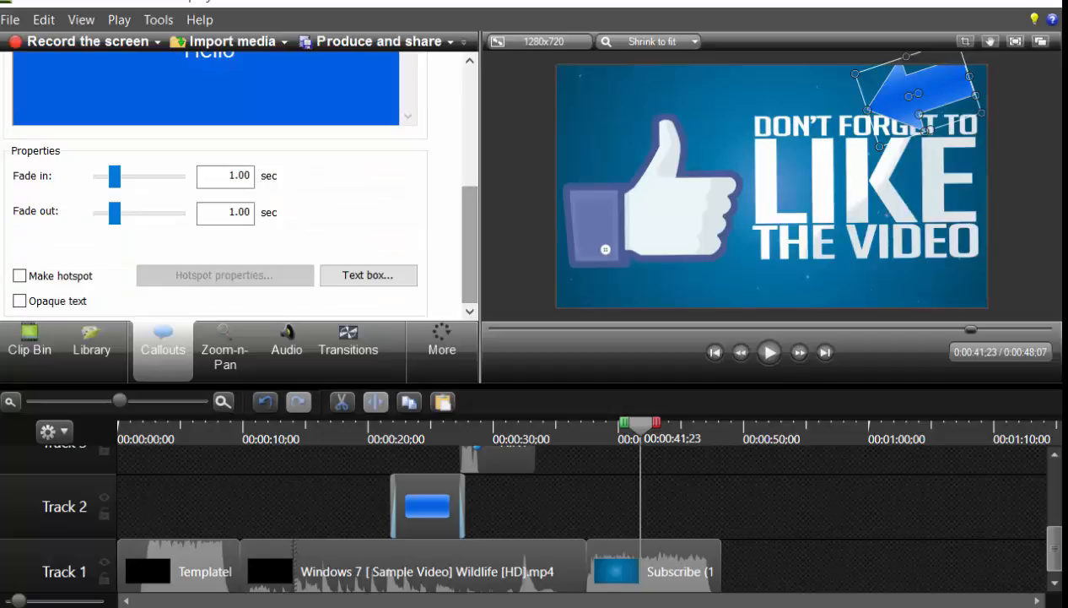
Raise the audio volume of the Wildlife clip on Track 1 by three increments and briefly play the timeline
click(287, 344)
click(409, 567)
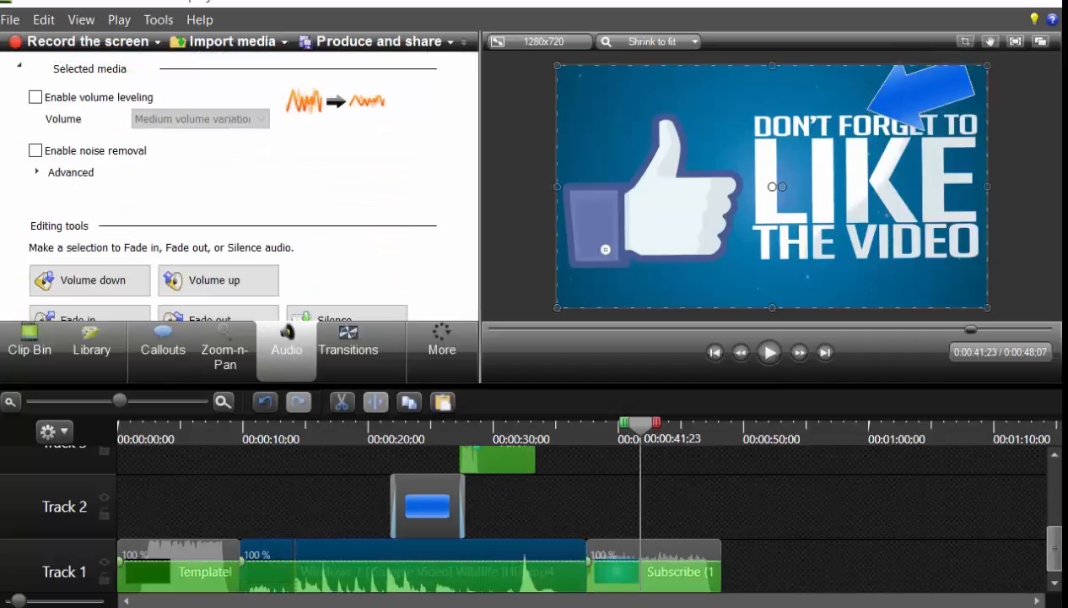
click(213, 280)
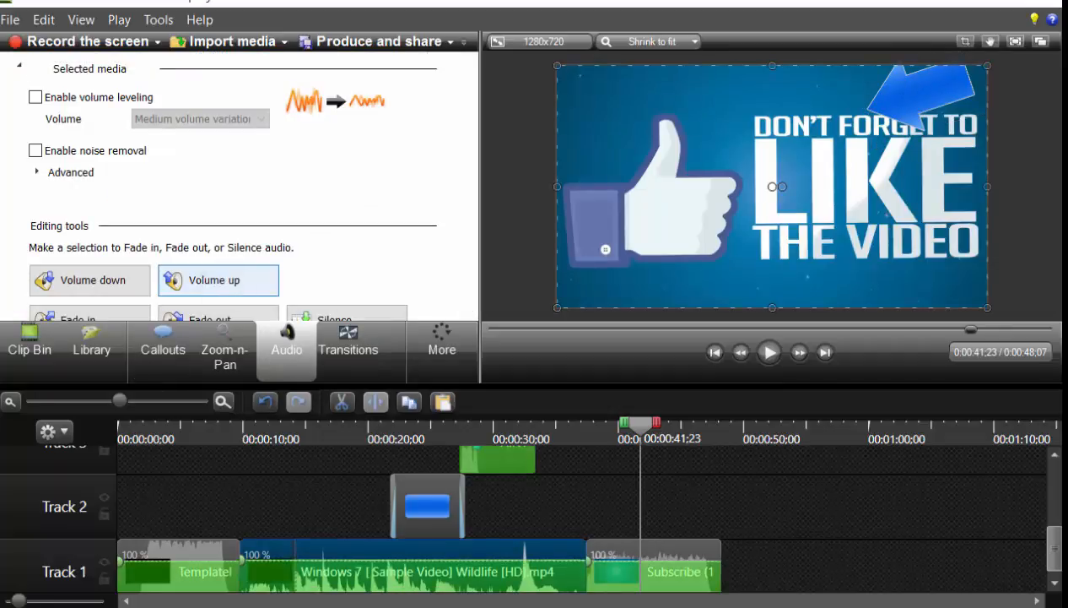
click(213, 280)
click(214, 279)
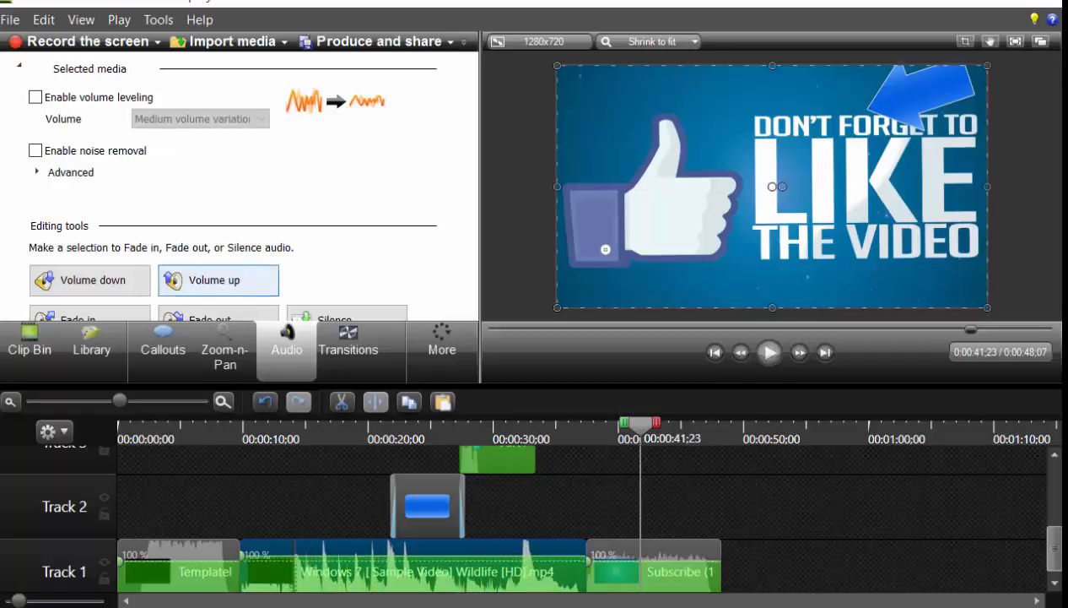
click(769, 352)
click(769, 352)
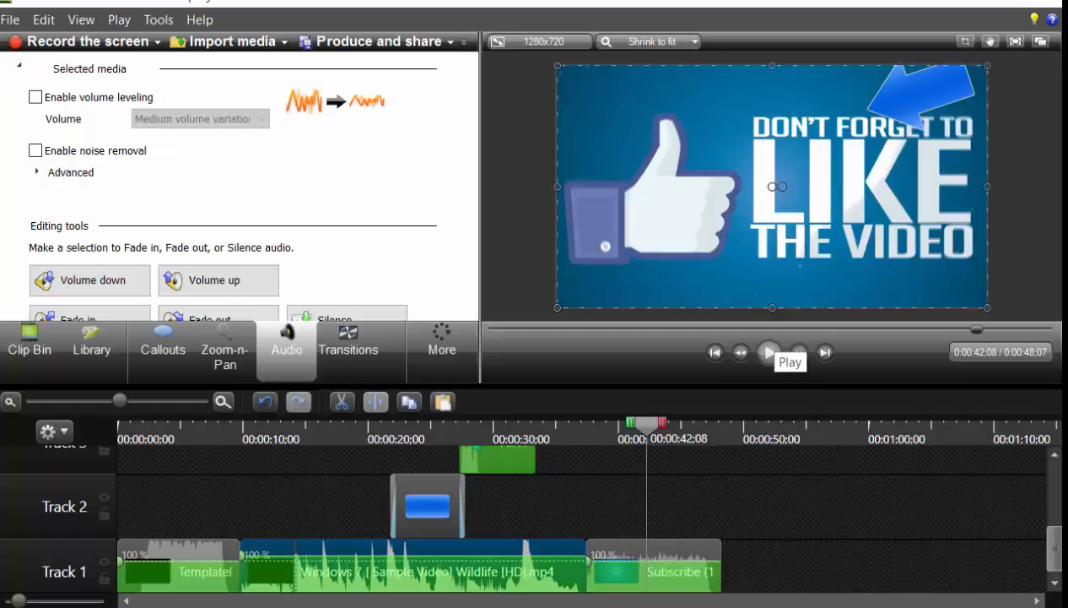
Choose the MP4 only (up to 720p) production preset, proceed to the file name and folder settings, and cancel the production
click(379, 41)
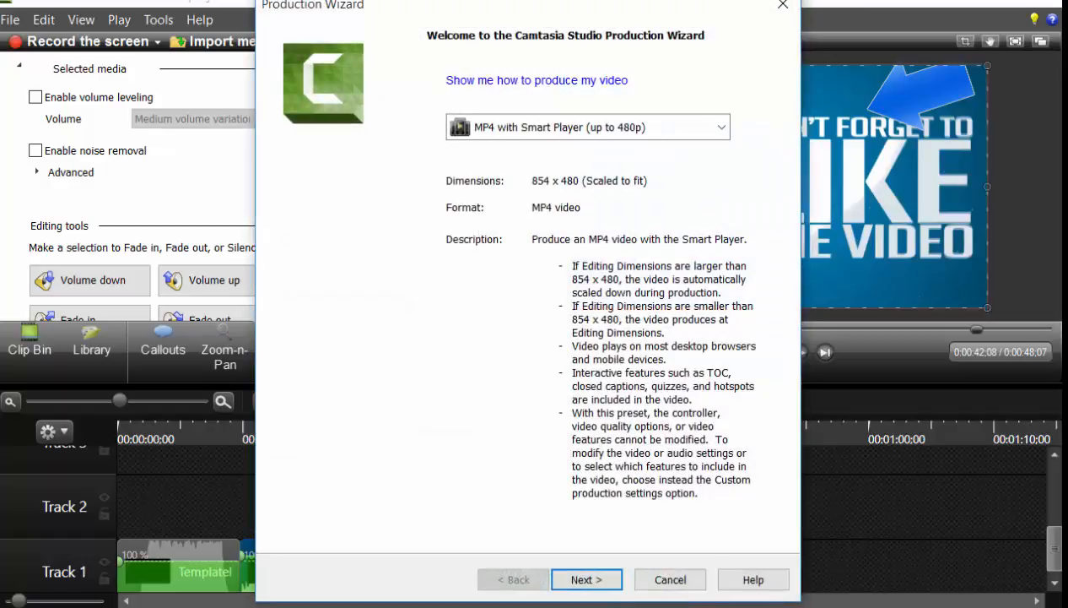
click(721, 127)
click(525, 300)
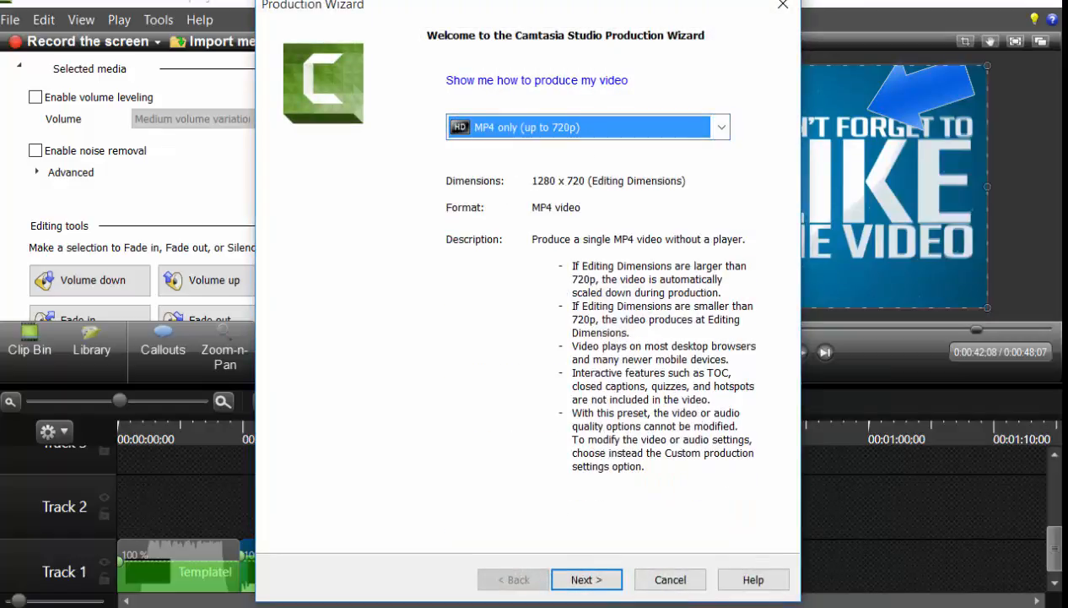
key(Return)
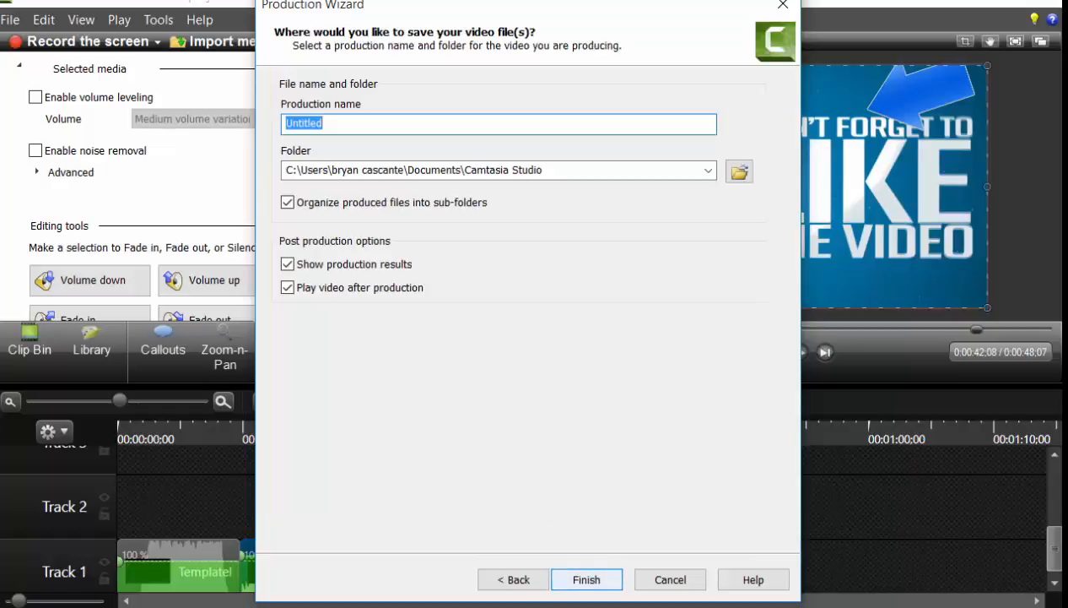
click(674, 579)
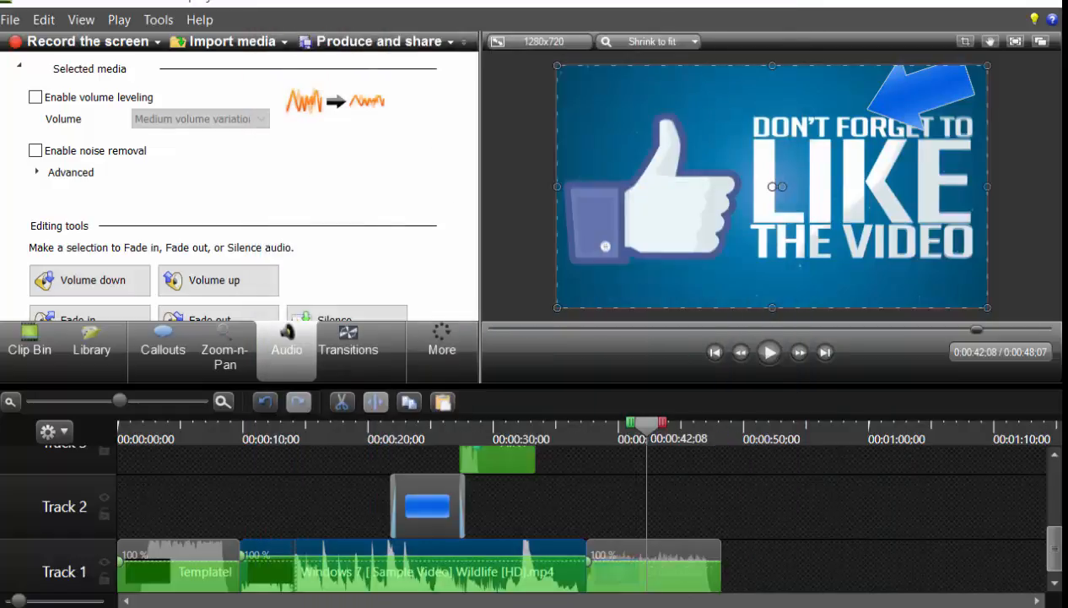